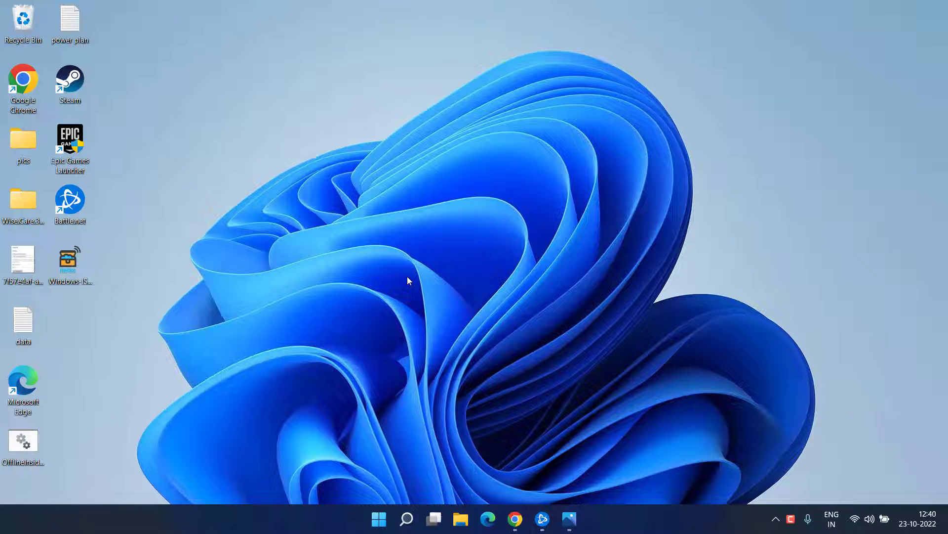
# Check the Windows Update page shows the PC up to date, then close Settings.
pyautogui.press('super+i')
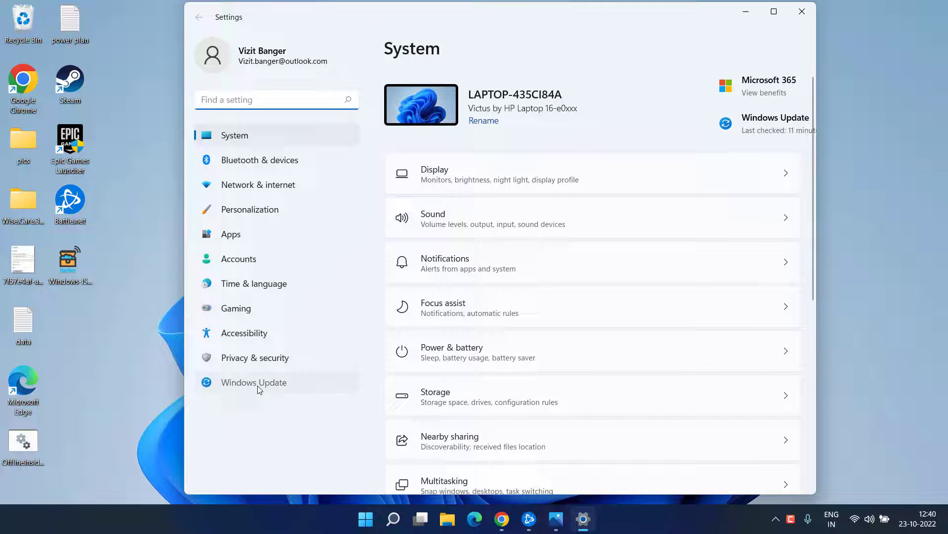
pyautogui.click(258, 386)
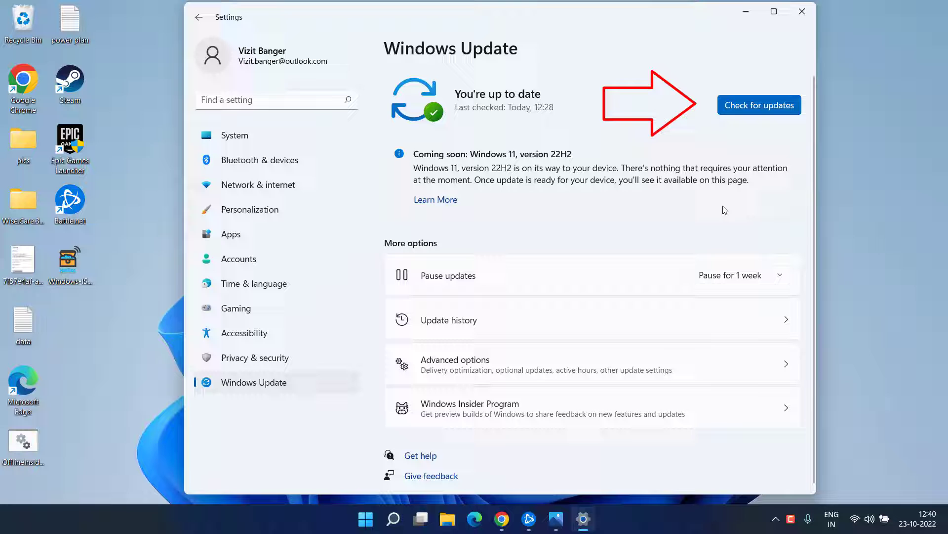
pyautogui.click(802, 11)
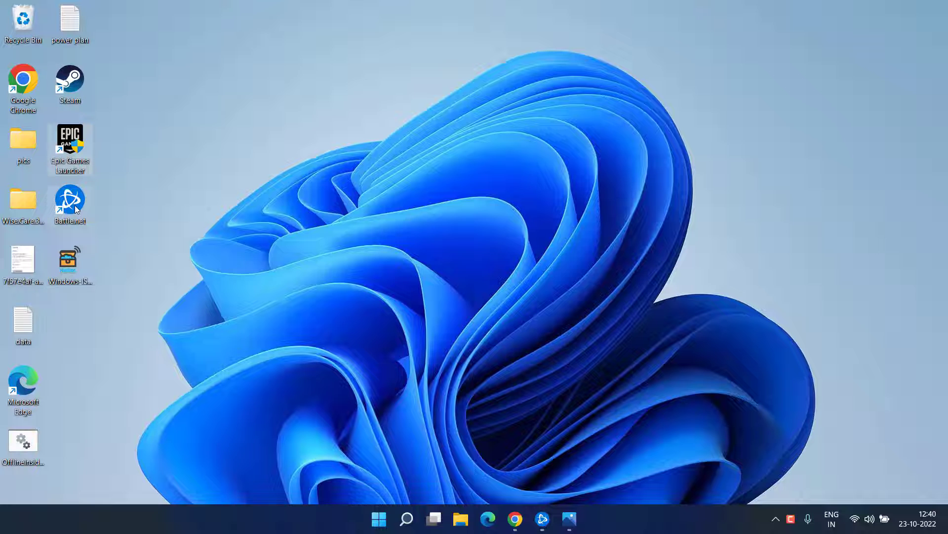
# Tick 'Run this program as an administrator' in the Steam shortcut's Compatibility properties and apply it.
pyautogui.rightClick(83, 79)
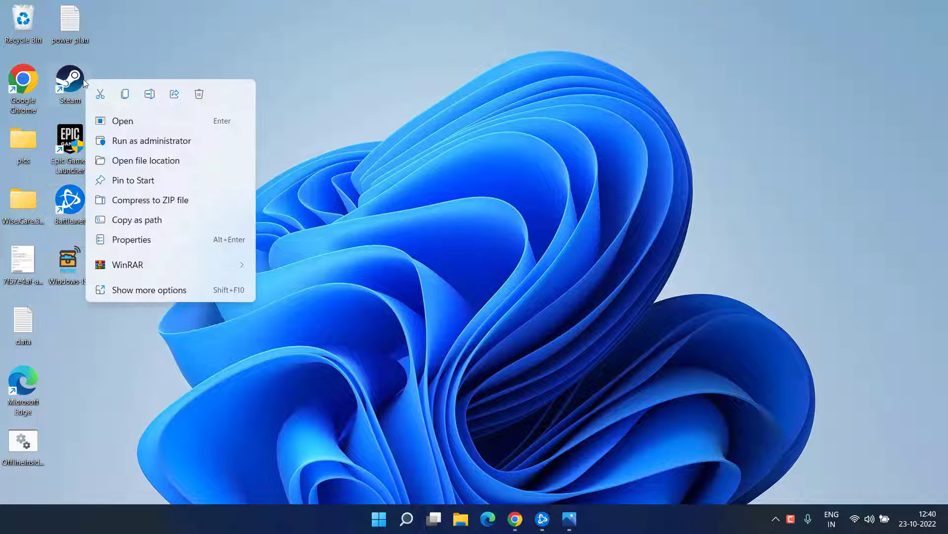
pyautogui.click(170, 239)
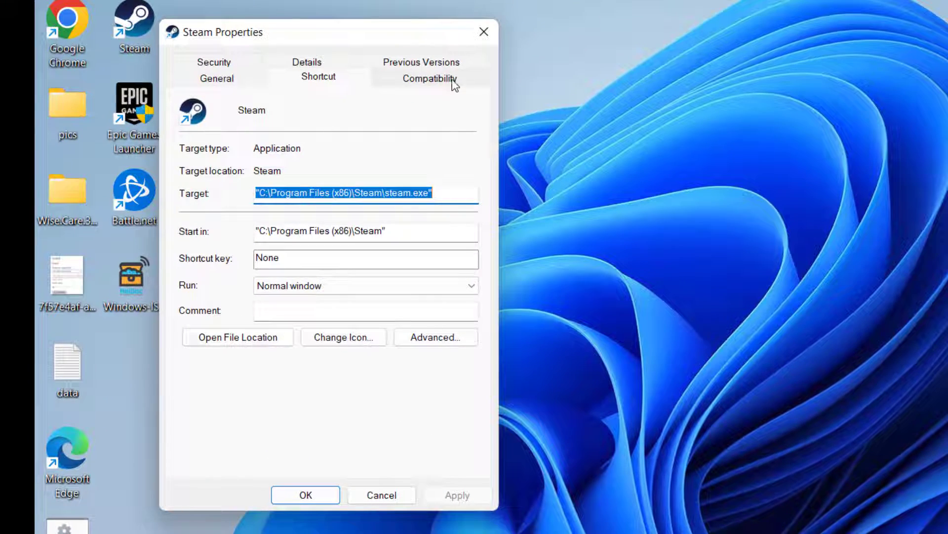
pyautogui.click(440, 83)
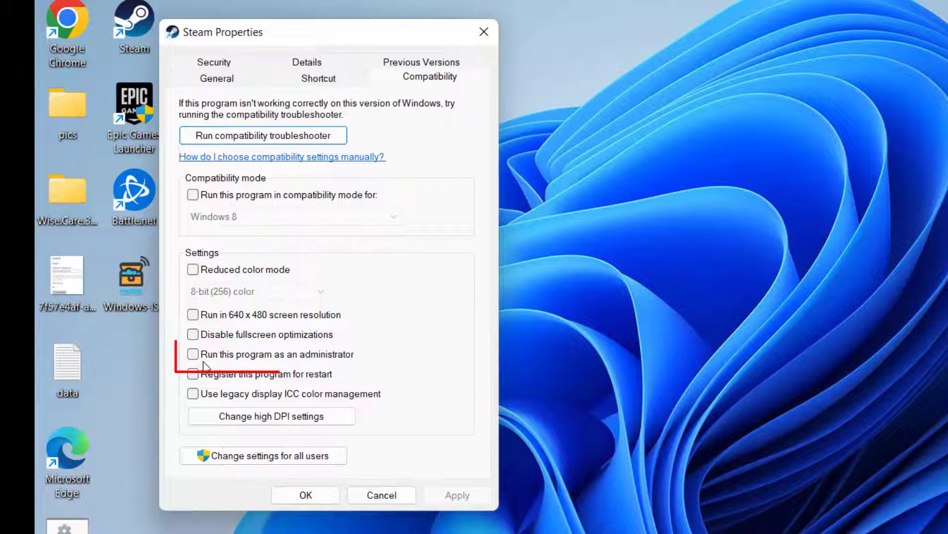
pyautogui.click(283, 362)
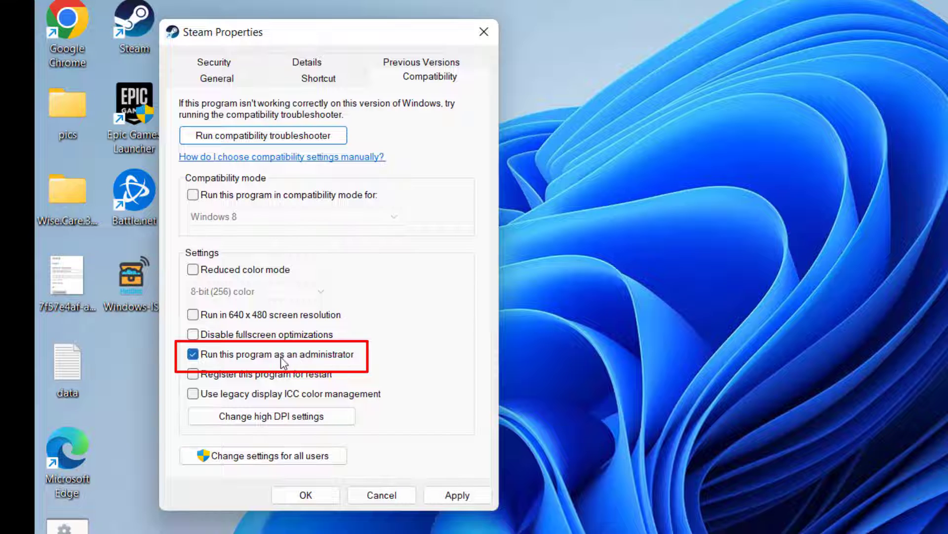
pyautogui.click(477, 494)
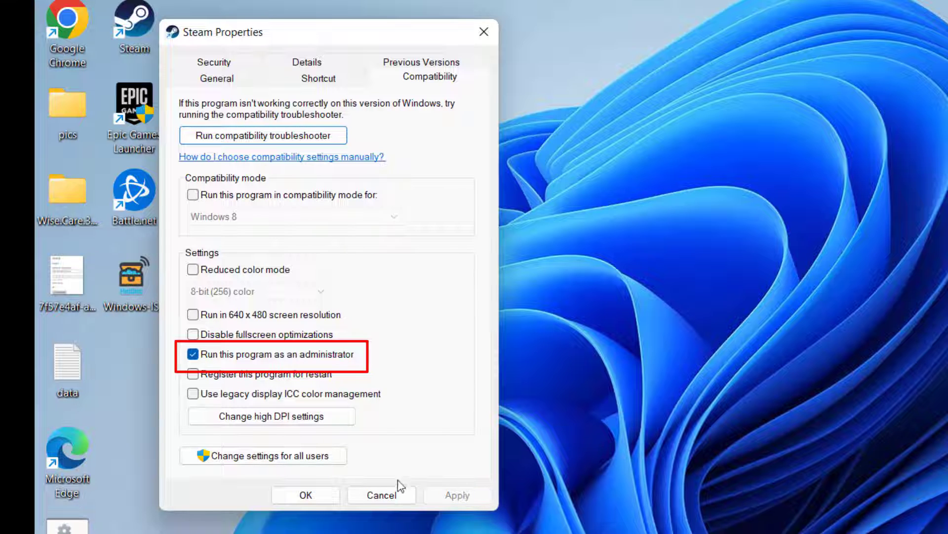
pyautogui.click(306, 494)
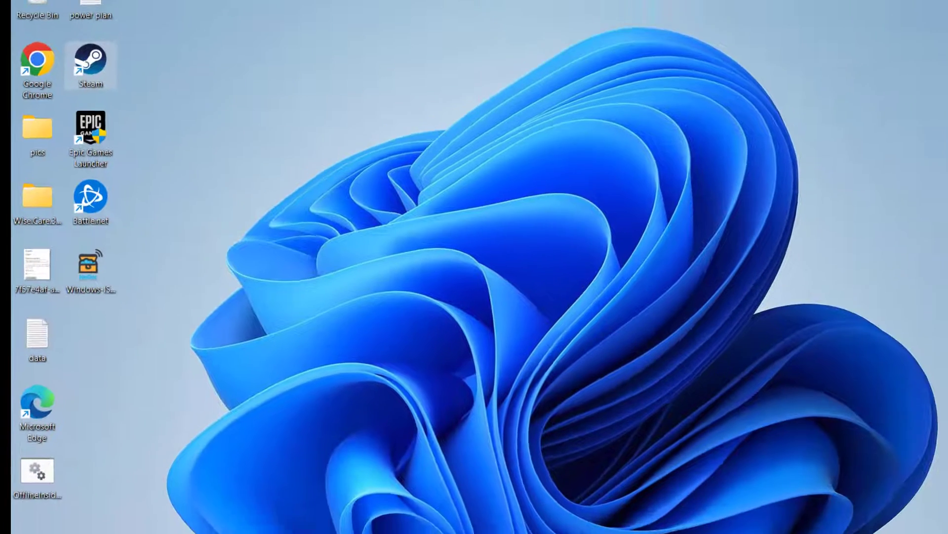
# Open Steam from the tray and browse The Sims 4's local files to steamapps\common\The Sims 4.
pyautogui.click(791, 518)
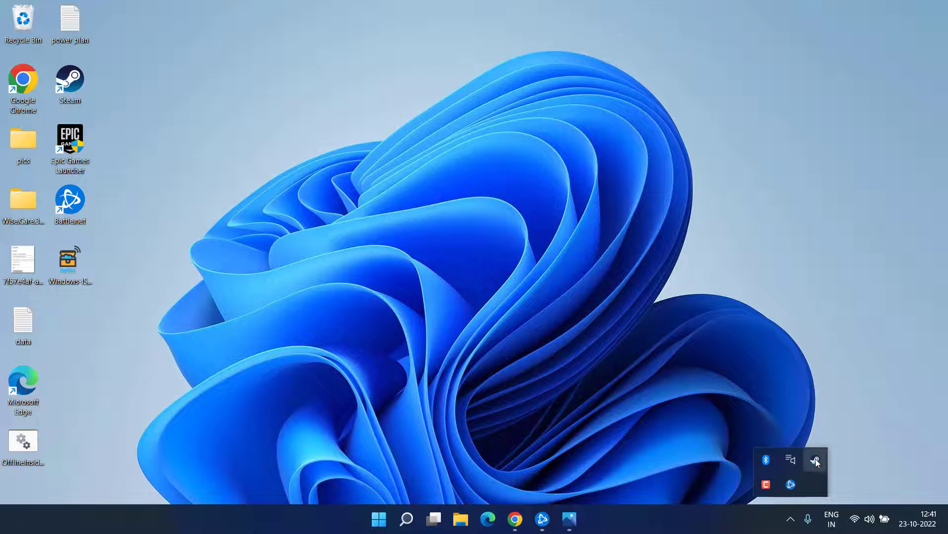
pyautogui.click(817, 459)
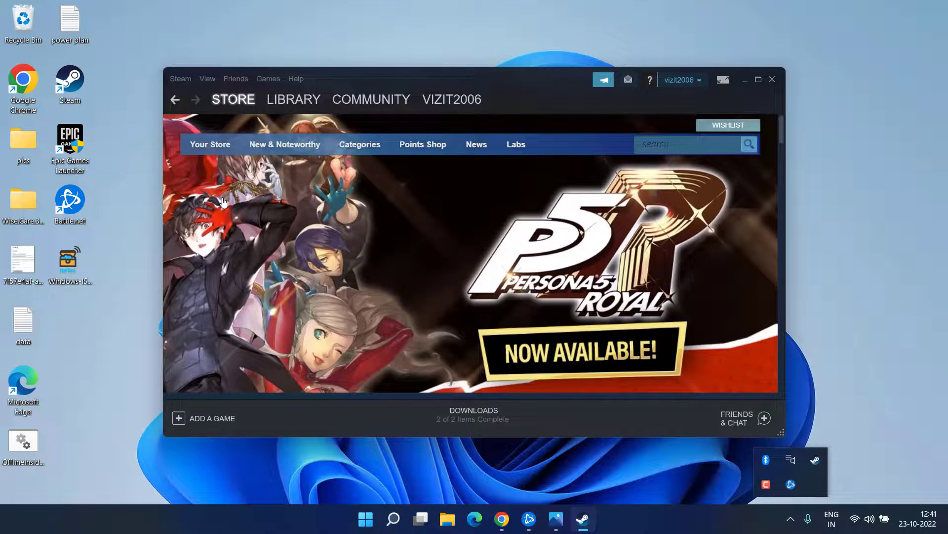
pyautogui.click(292, 99)
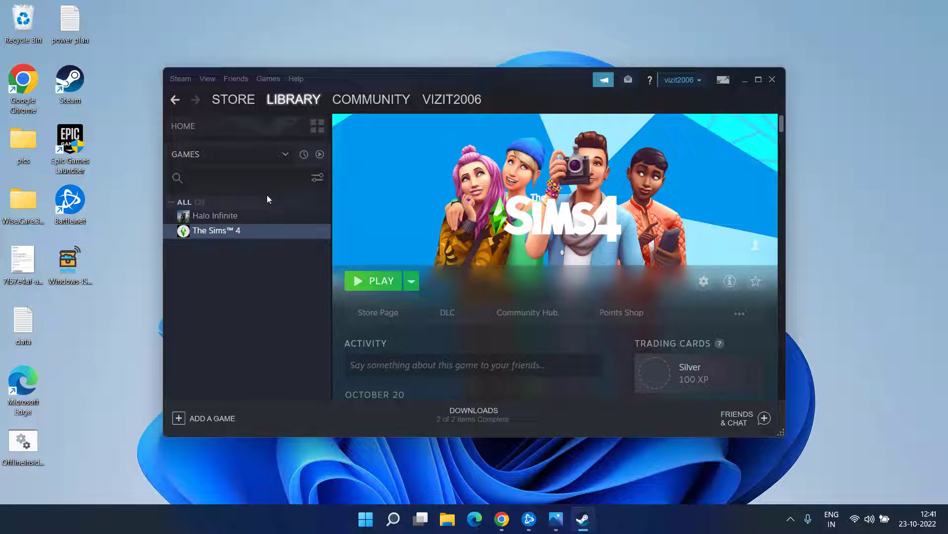
pyautogui.rightClick(233, 231)
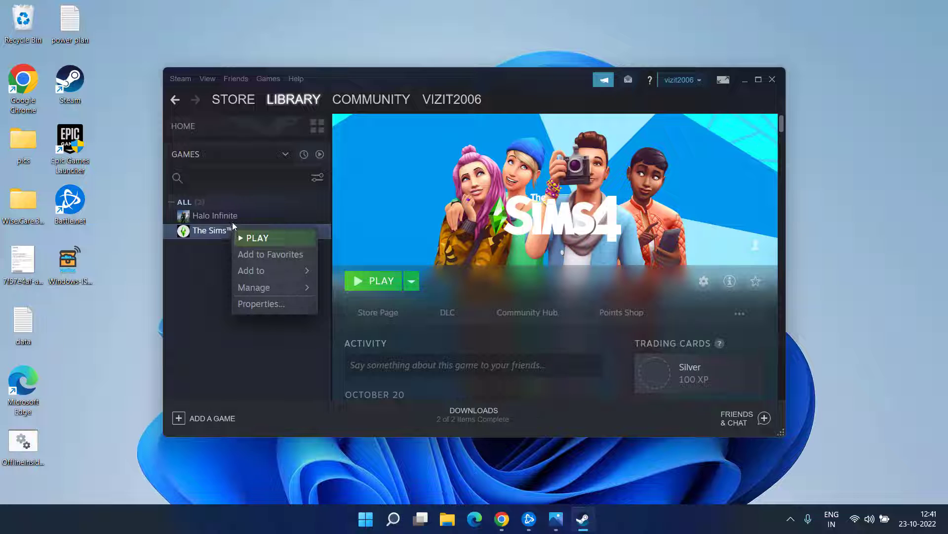
pyautogui.click(256, 302)
pyautogui.click(334, 225)
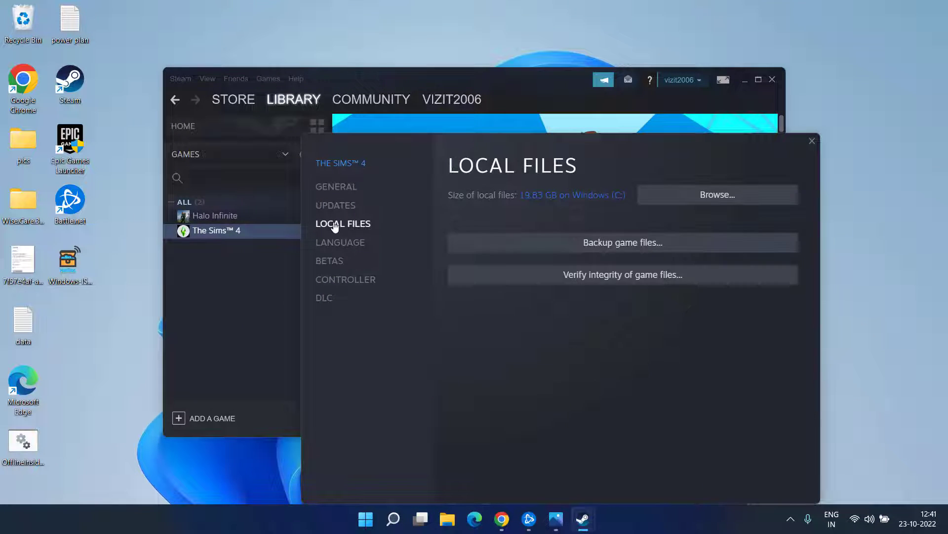
pyautogui.click(719, 196)
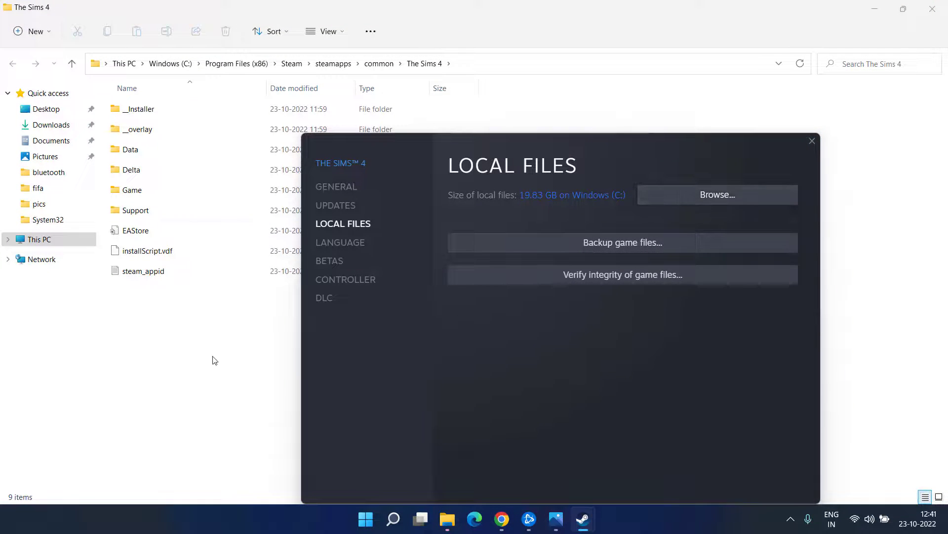
# In Game\Bin, tick 'Run this program as an administrator' for TS4_x64 and apply it.
pyautogui.click(213, 358)
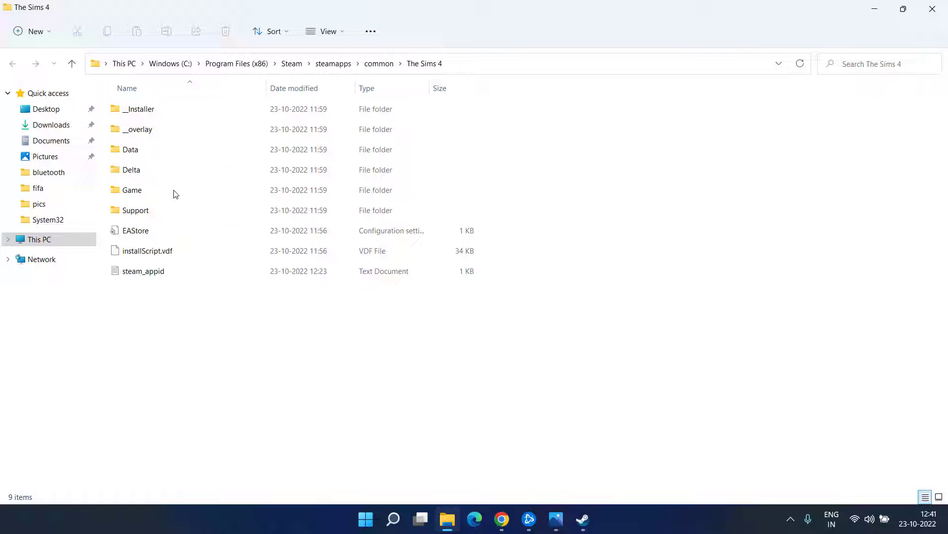
pyautogui.doubleClick(141, 193)
pyautogui.doubleClick(145, 110)
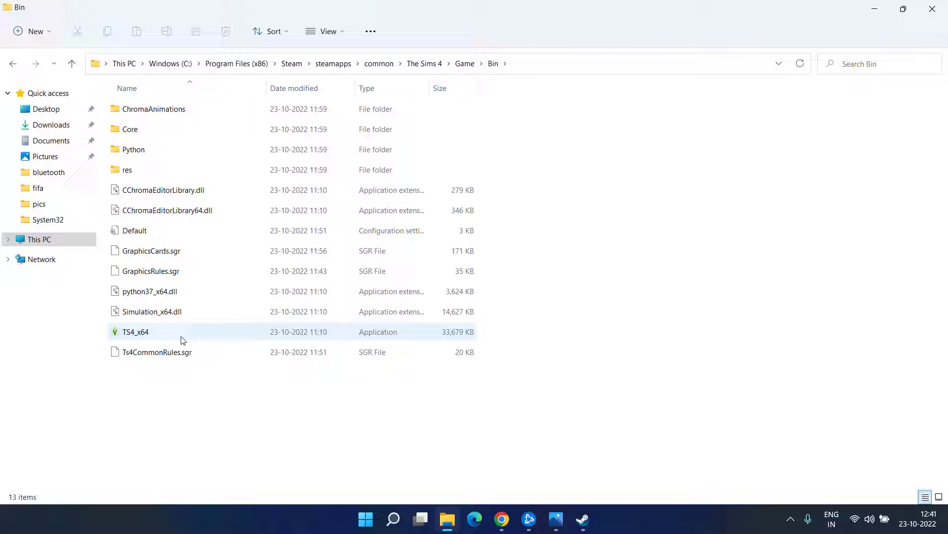
pyautogui.click(178, 332)
pyautogui.rightClick(131, 334)
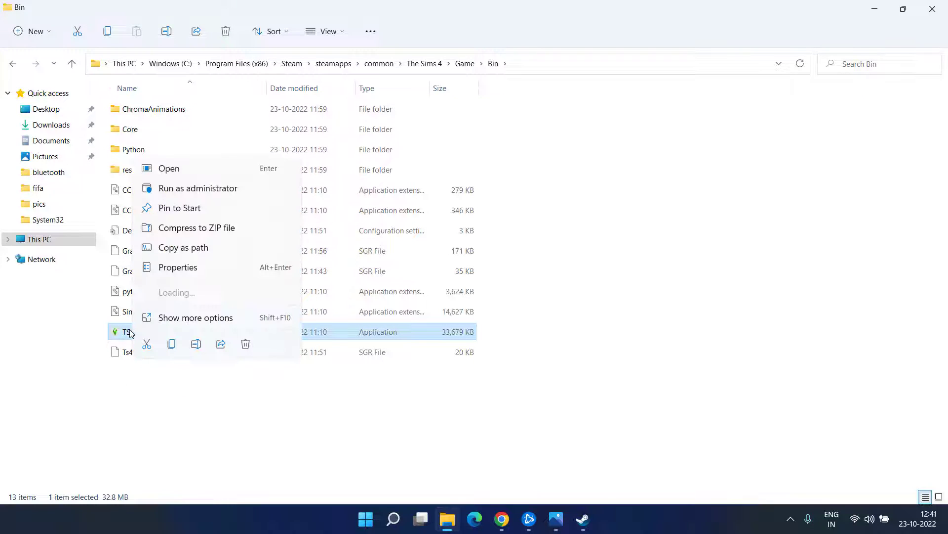
pyautogui.click(177, 270)
pyautogui.click(344, 113)
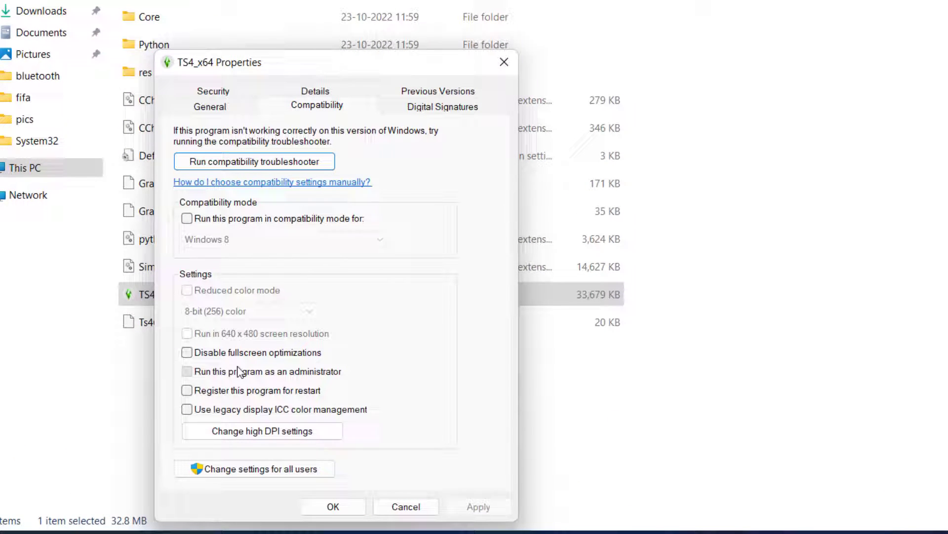
pyautogui.click(238, 372)
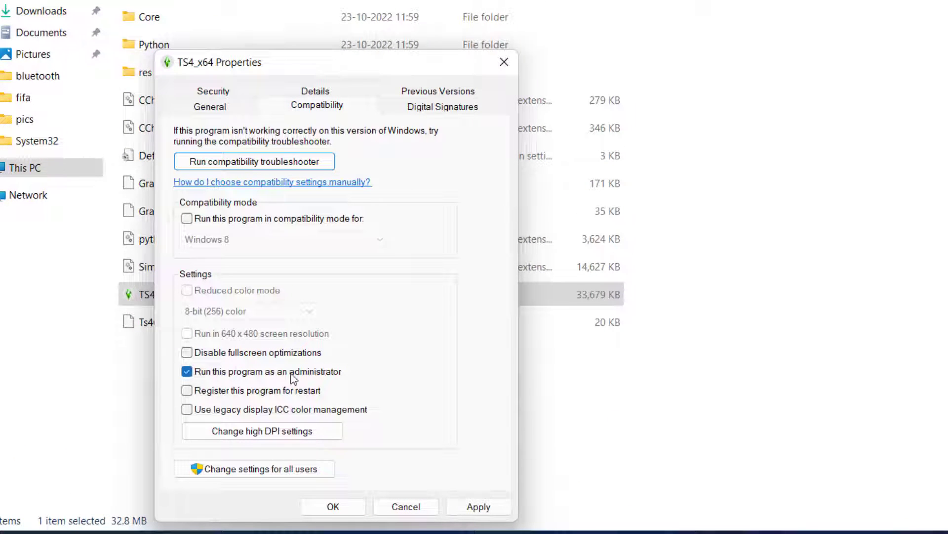
pyautogui.click(478, 506)
pyautogui.click(269, 487)
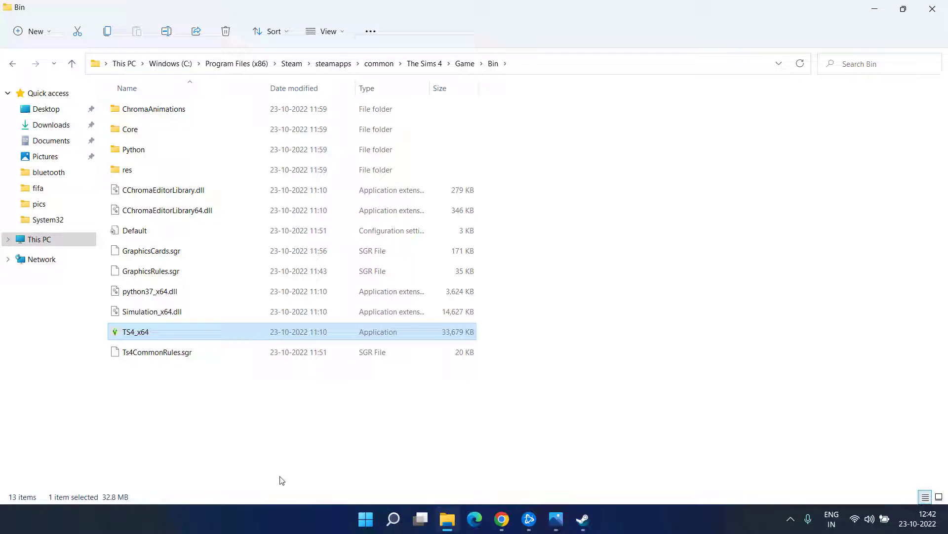
# Minimize File Explorer, close The Sims 4 properties, and minimize Steam.
pyautogui.click(873, 13)
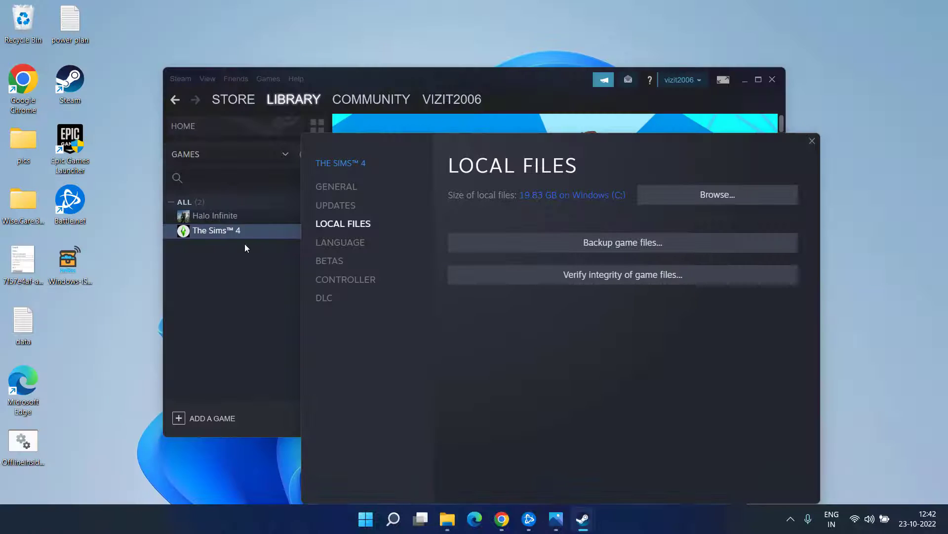
pyautogui.click(817, 140)
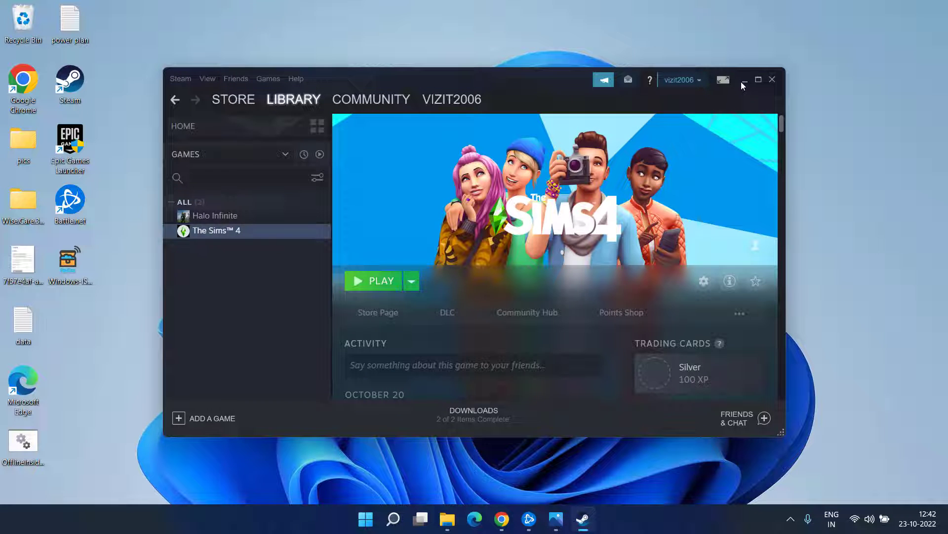
pyautogui.click(742, 82)
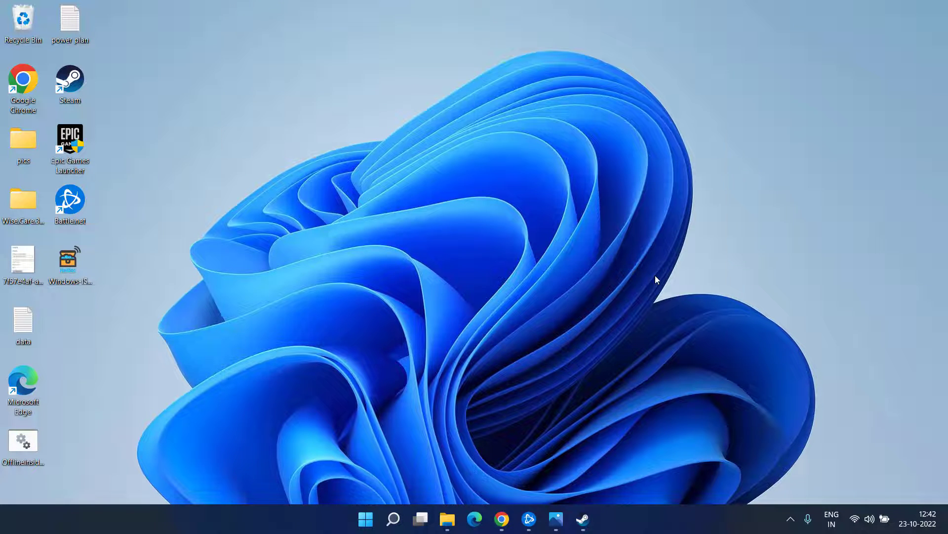
pyautogui.click(555, 519)
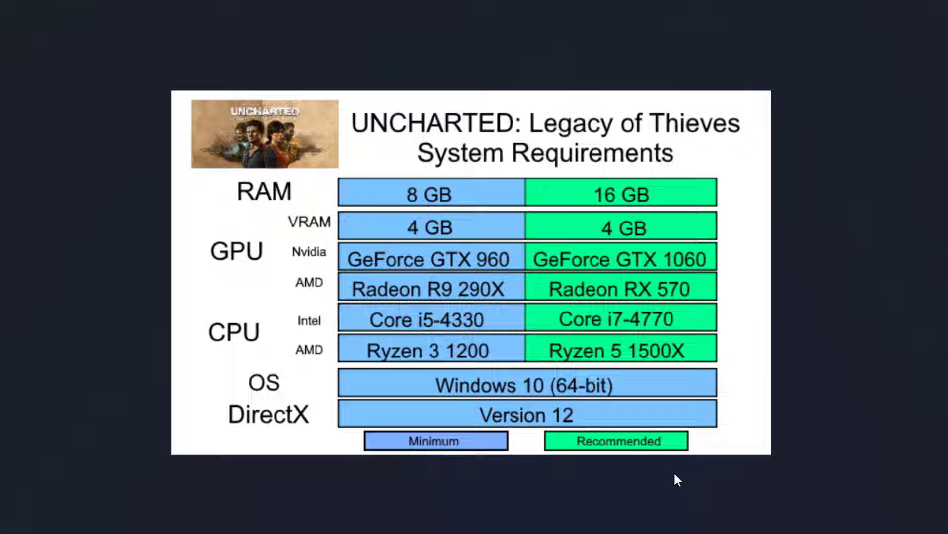
pyautogui.press('Escape')
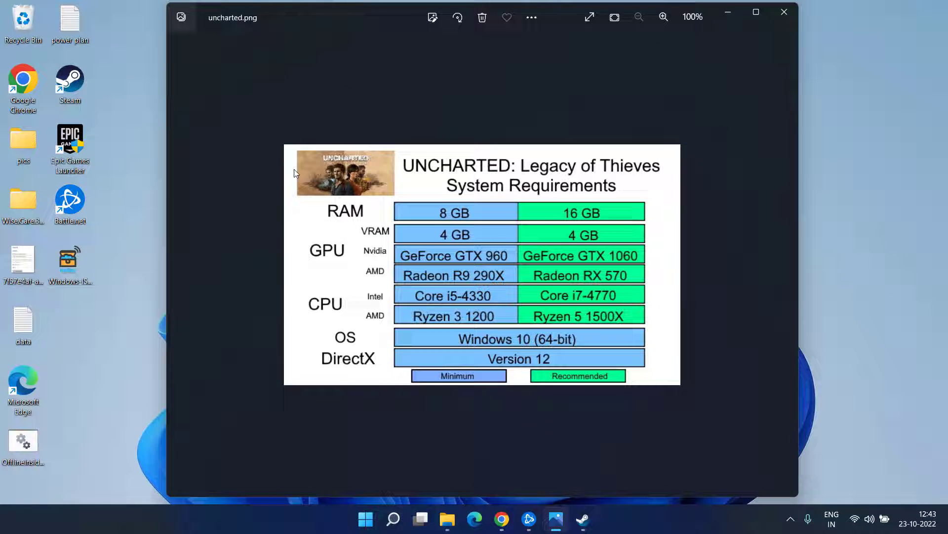
pyautogui.click(785, 12)
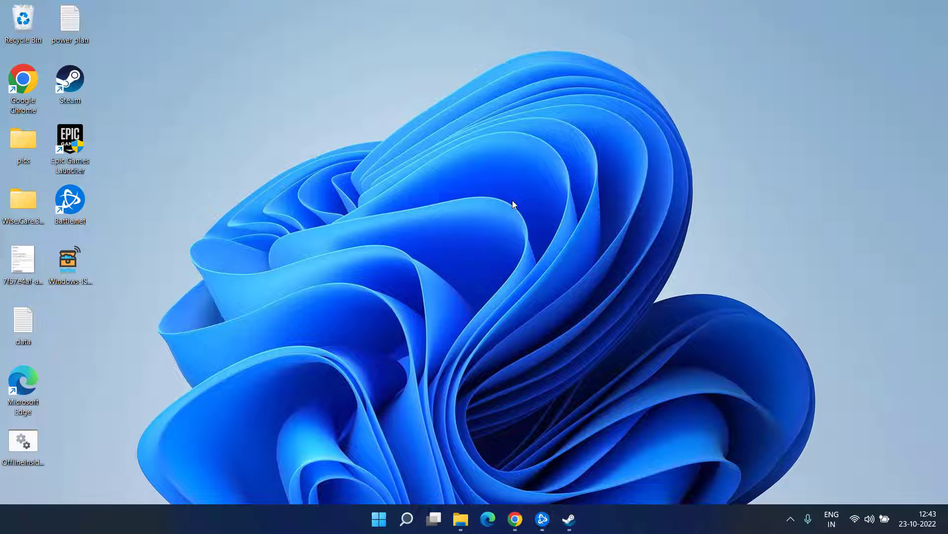
# Enter '-windowed -noborder' as The Sims 4's launch options and close its properties.
pyautogui.click(569, 518)
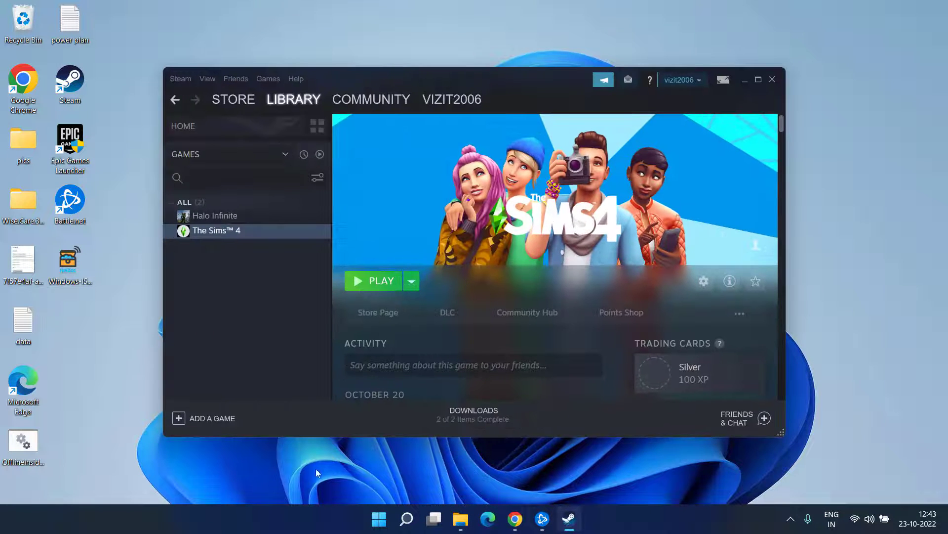
pyautogui.rightClick(216, 238)
pyautogui.moveTo(230, 293)
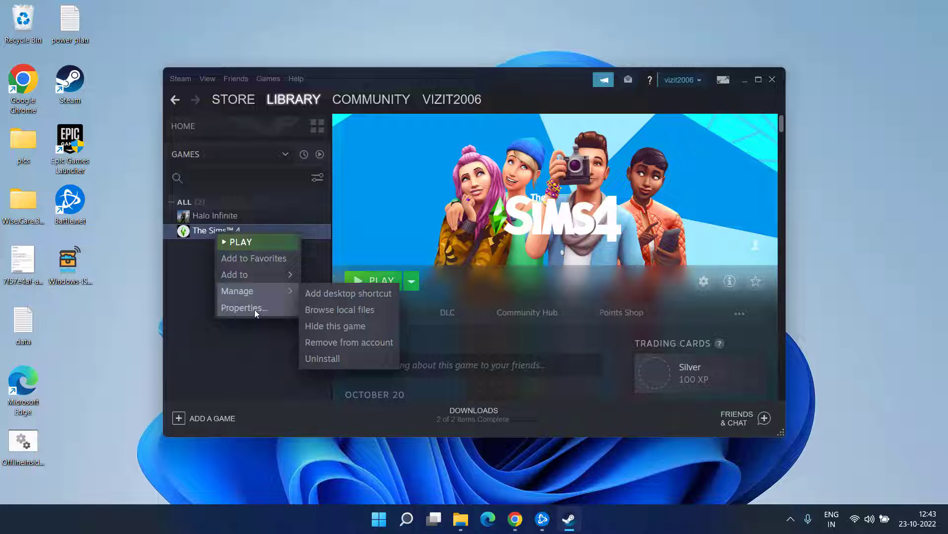
pyautogui.click(248, 310)
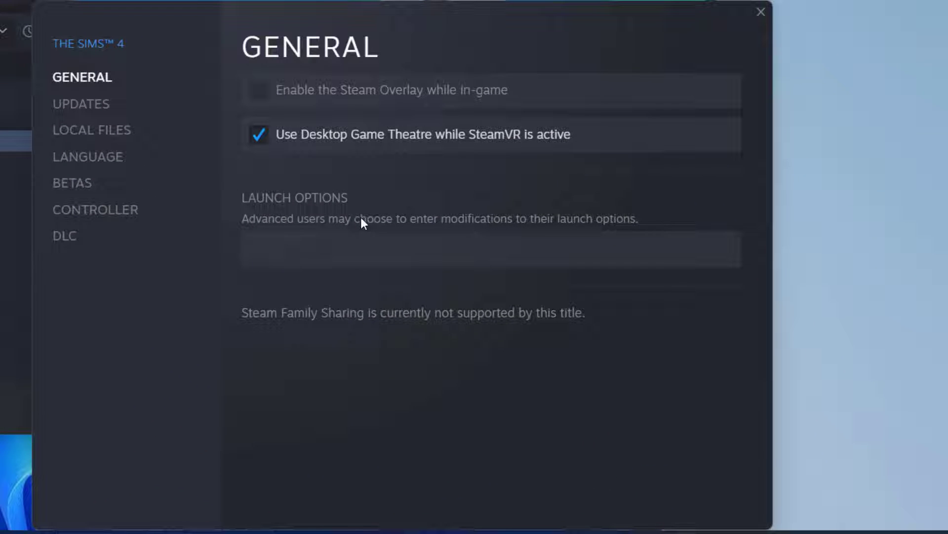
pyautogui.click(373, 249)
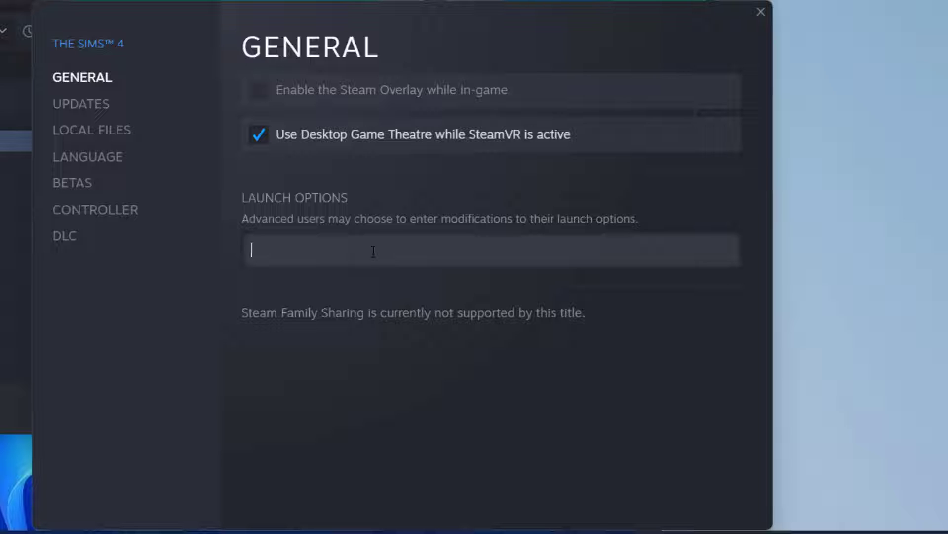
pyautogui.write('-window')
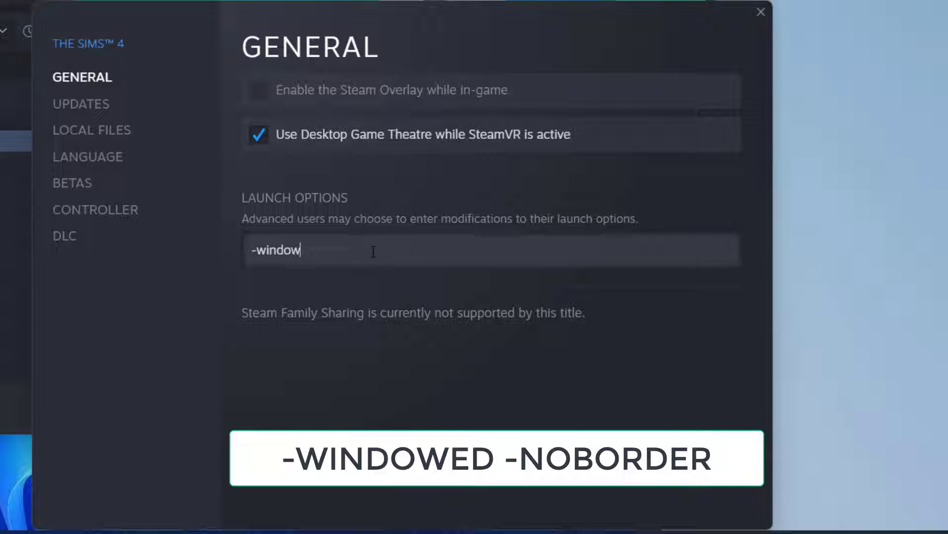
pyautogui.write('ed -noborder')
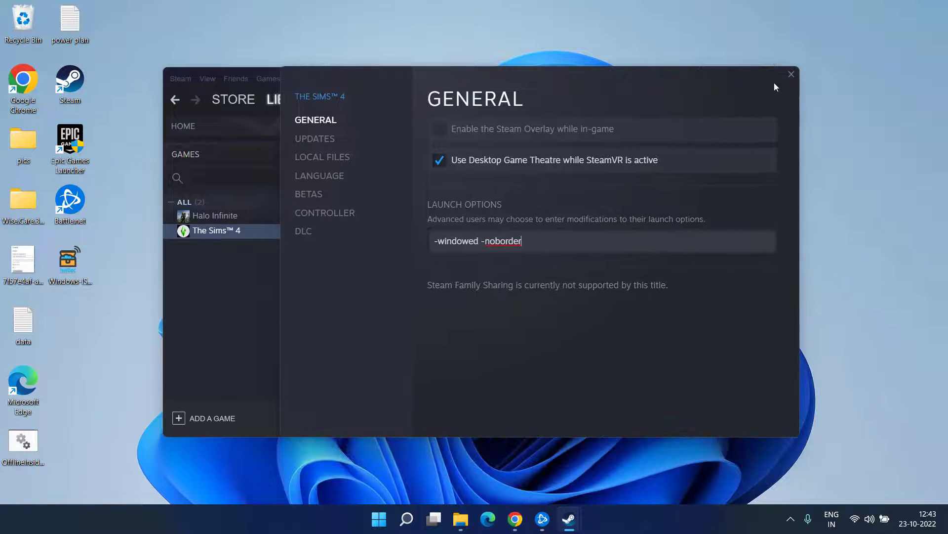
pyautogui.click(792, 75)
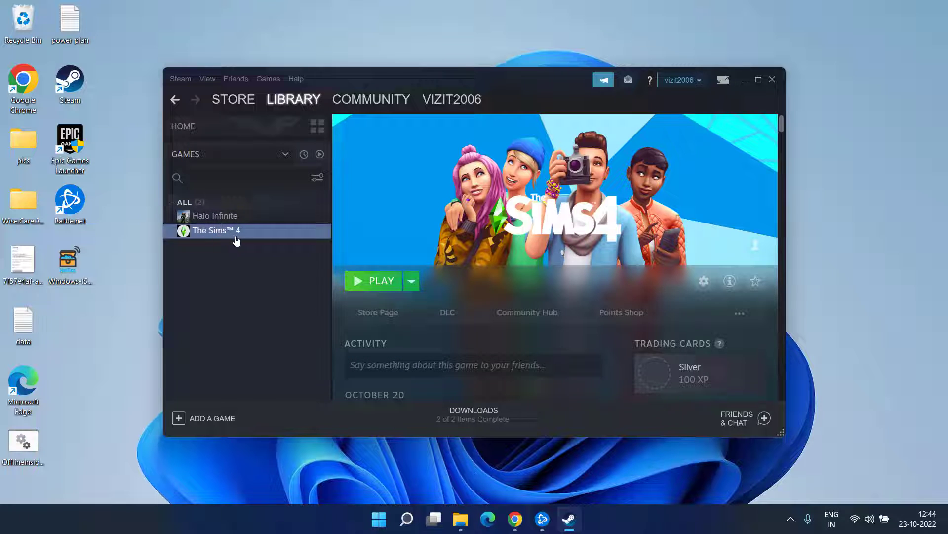
# Overwrite The Sims 4's launch options with '-dx12' and close its properties.
pyautogui.rightClick(218, 233)
pyautogui.click(247, 308)
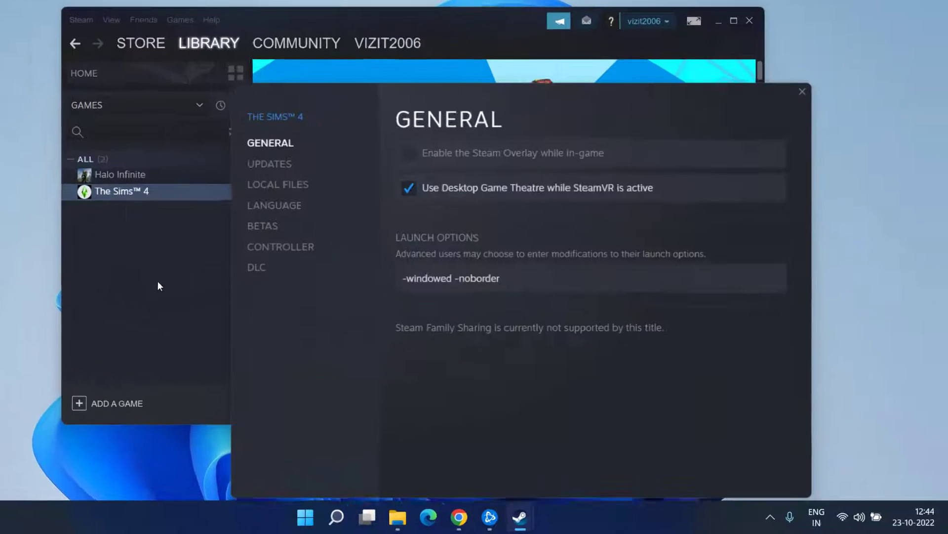
pyautogui.click(339, 218)
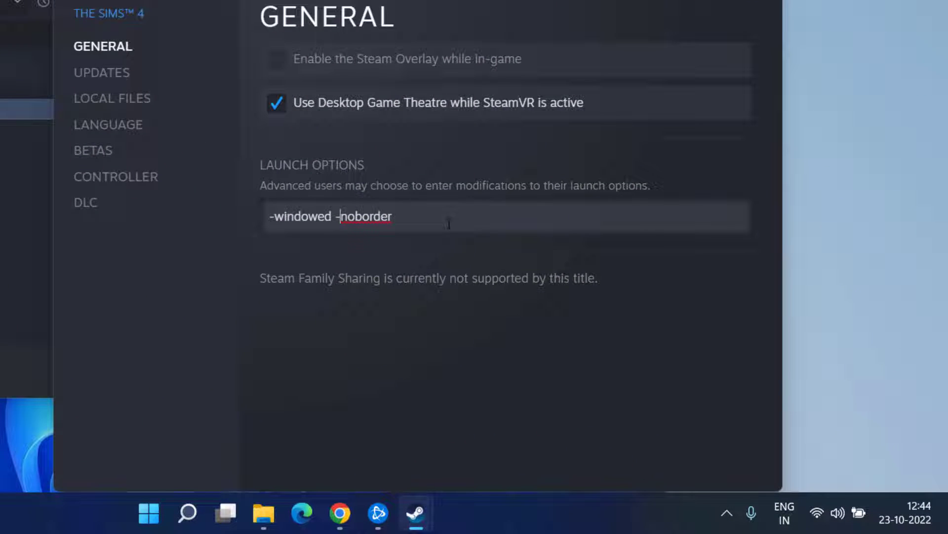
pyautogui.hotkey('ctrl', 'a')
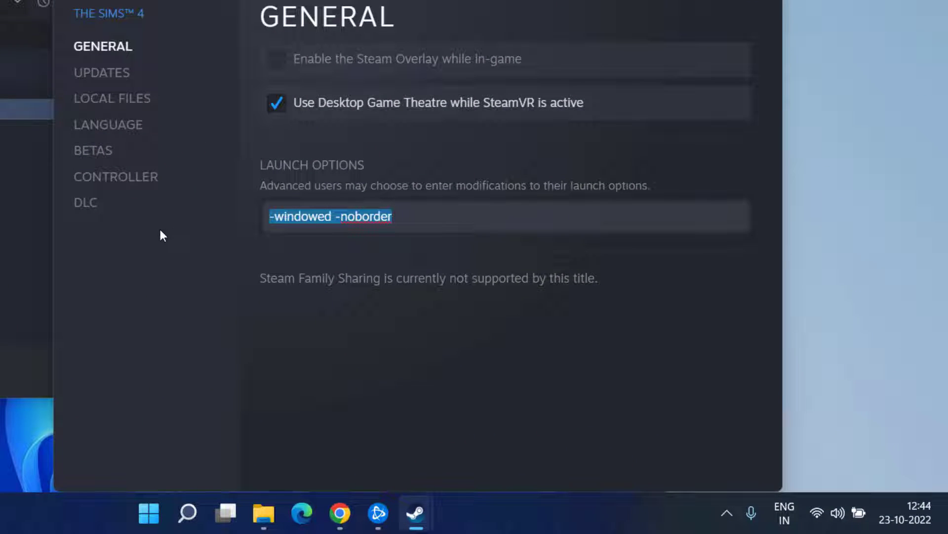
pyautogui.write('-')
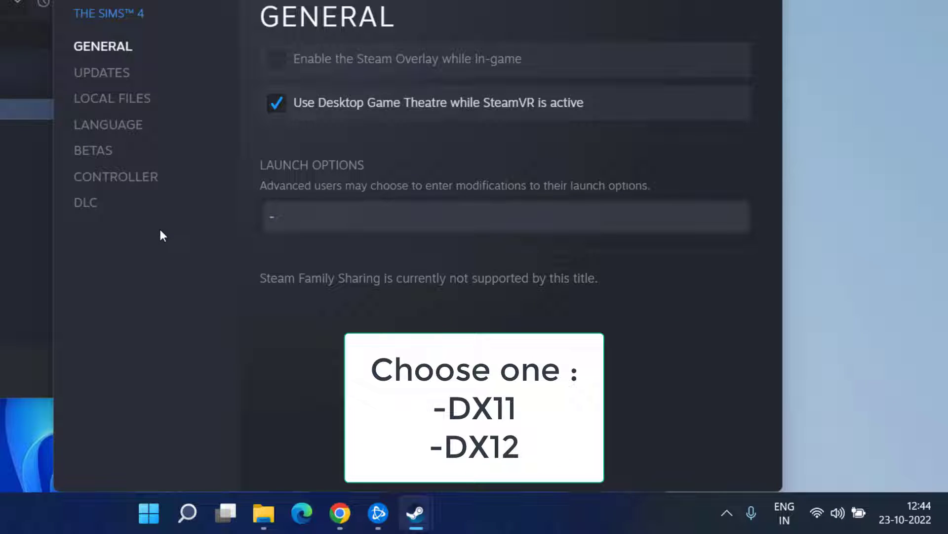
pyautogui.write('dx11')
pyautogui.press('BackSpace')
pyautogui.write('2')
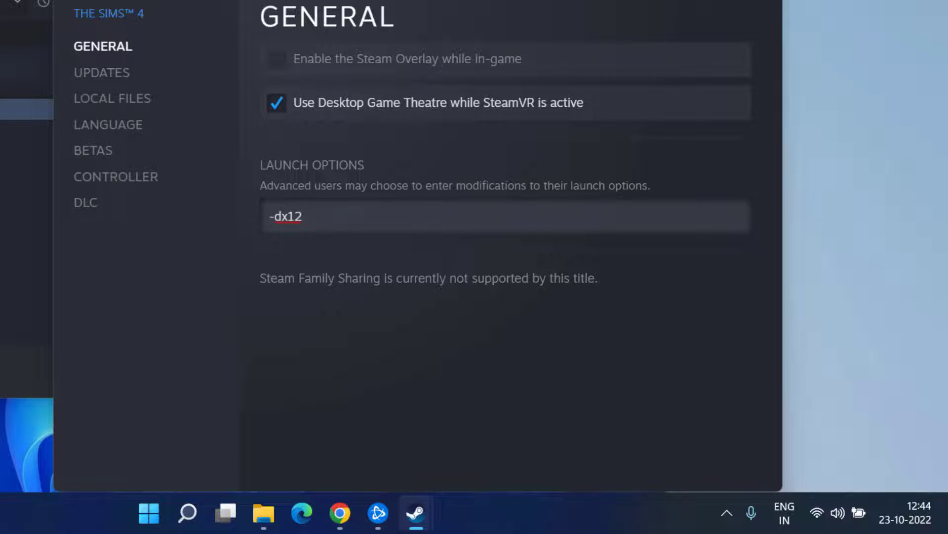
pyautogui.click(784, 17)
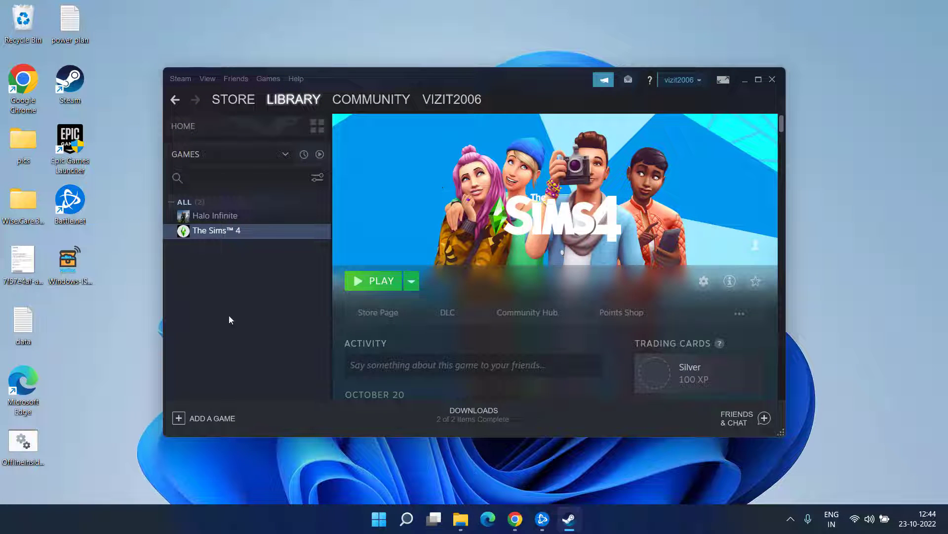
# Close Steam and view the Radeon RX 5500M driver tab in Device Manager: version 30.0.15021.11005, 28-04-2022.
pyautogui.click(772, 79)
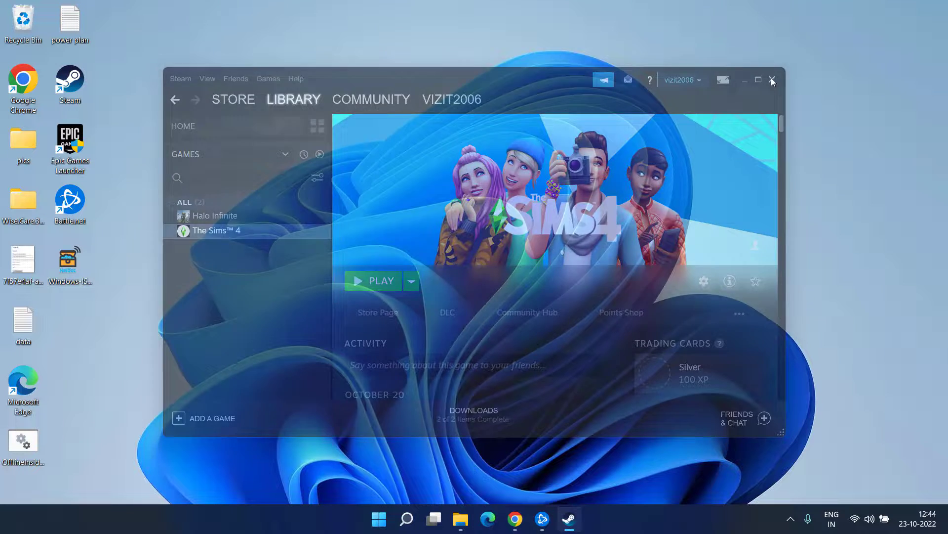
pyautogui.rightClick(385, 526)
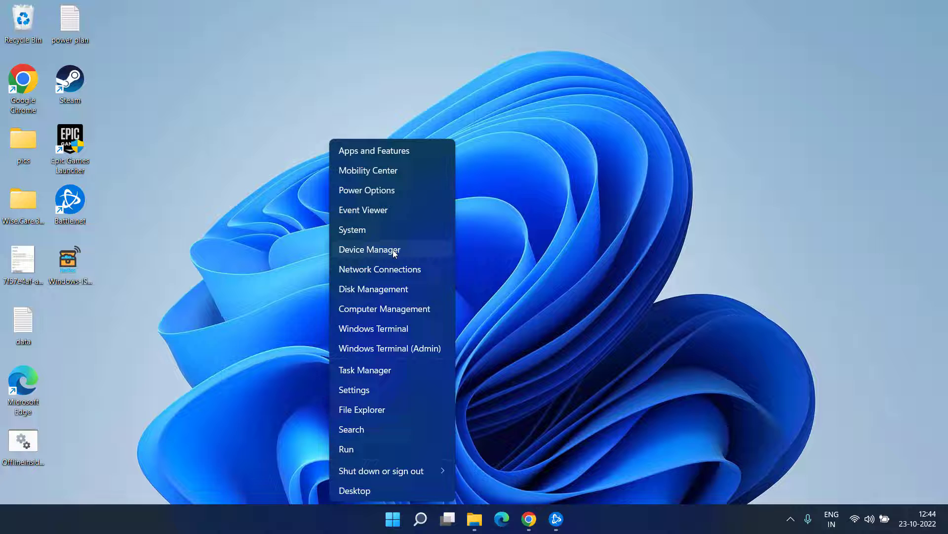
pyautogui.click(383, 251)
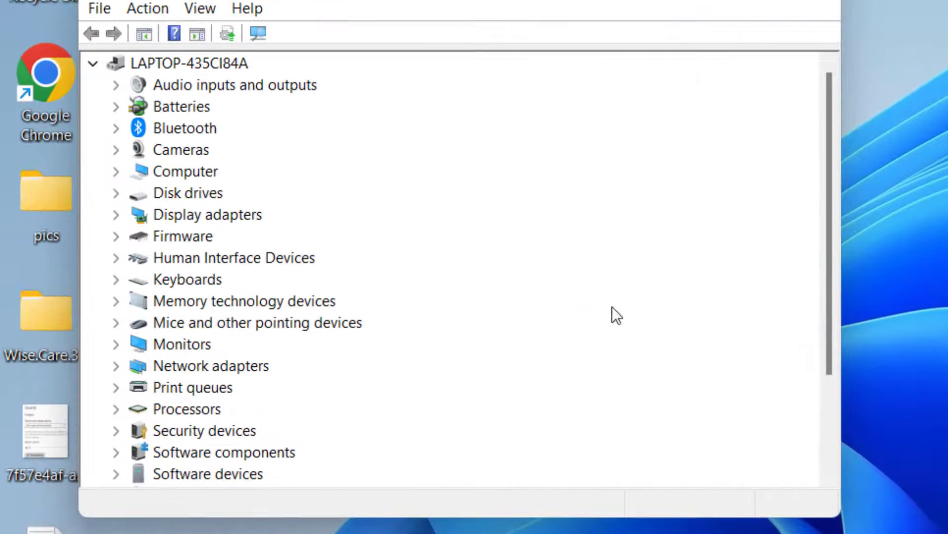
pyautogui.doubleClick(224, 218)
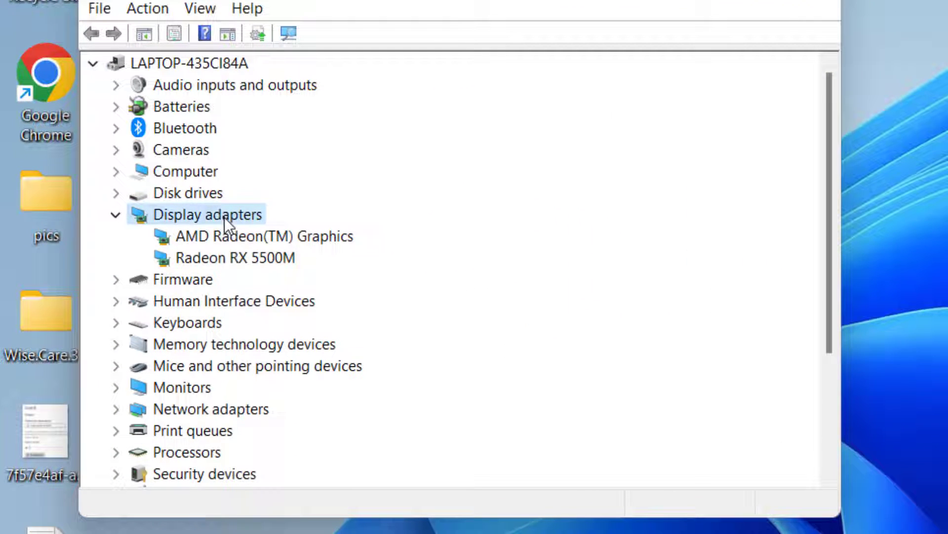
pyautogui.click(268, 255)
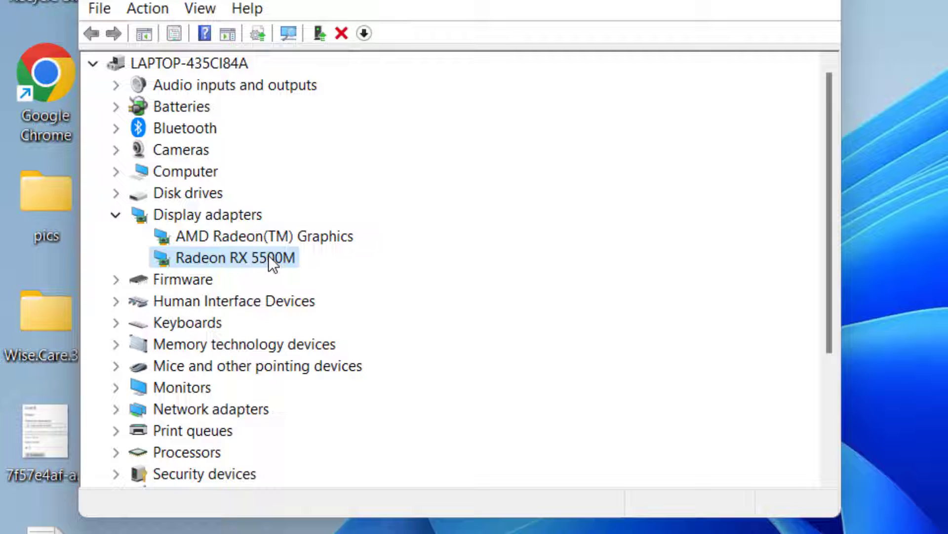
pyautogui.rightClick(270, 262)
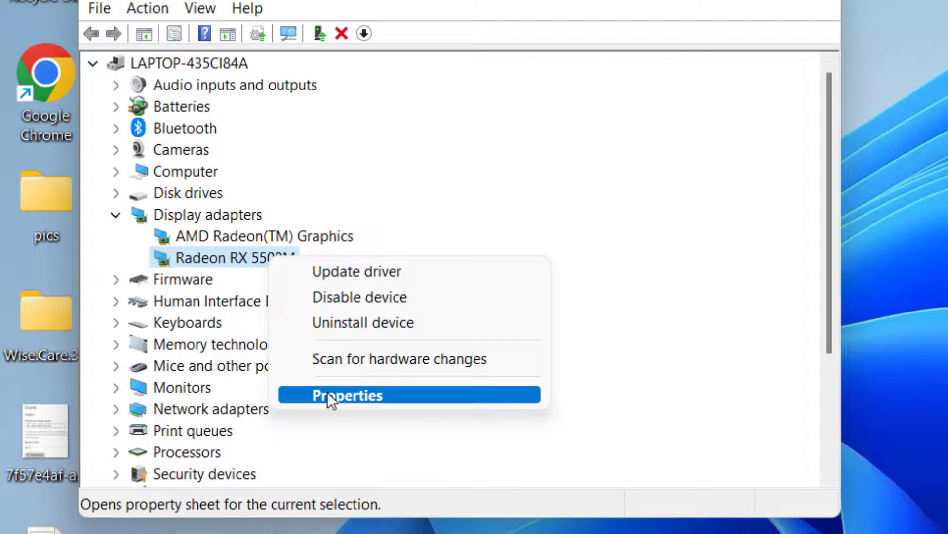
pyautogui.click(366, 393)
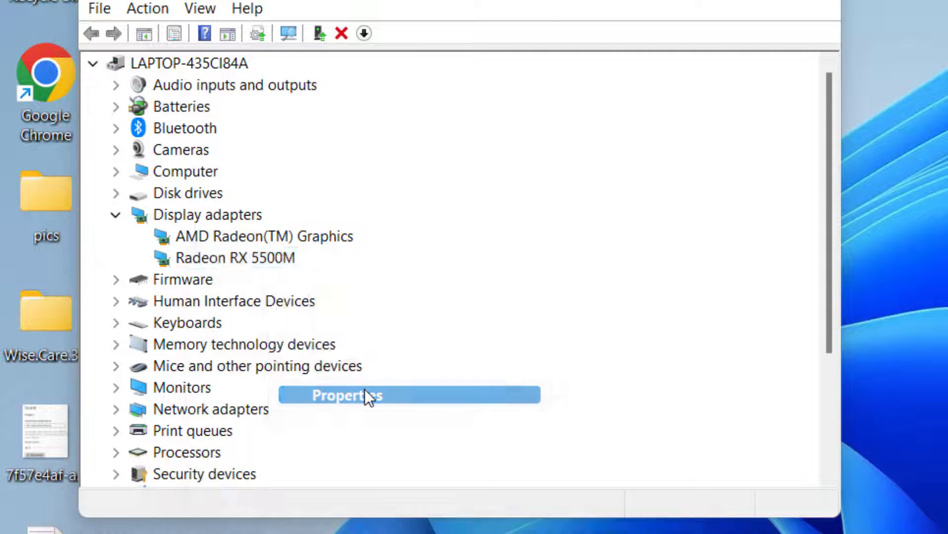
pyautogui.click(292, 30)
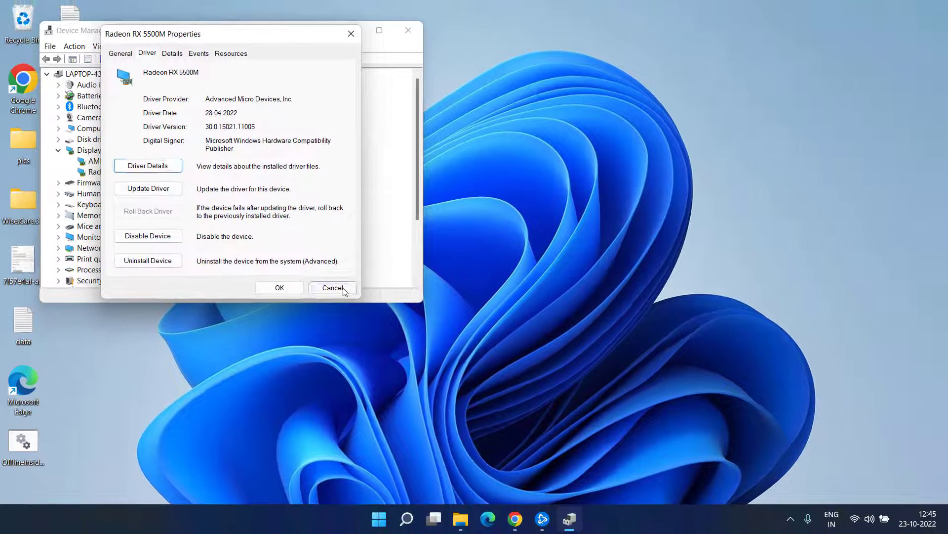
# Close Device Manager and compare the GeForce Game Ready Driver headings on both Chrome tabs.
pyautogui.click(331, 287)
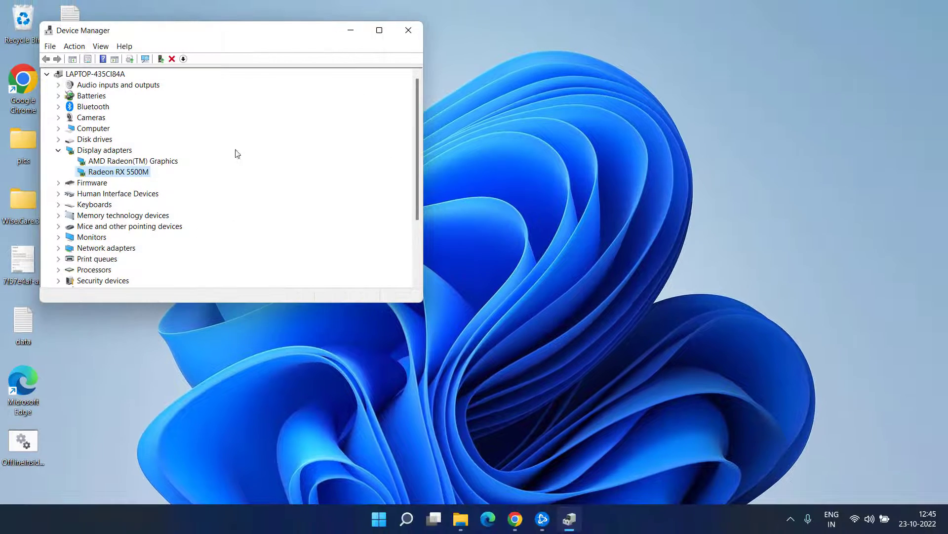
pyautogui.click(408, 35)
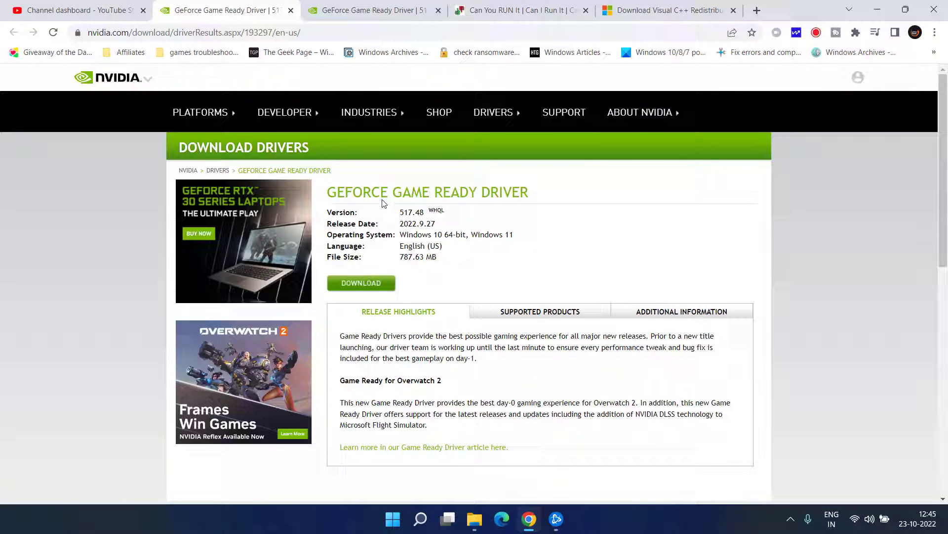
pyautogui.moveTo(333, 192); pyautogui.dragTo(532, 200)
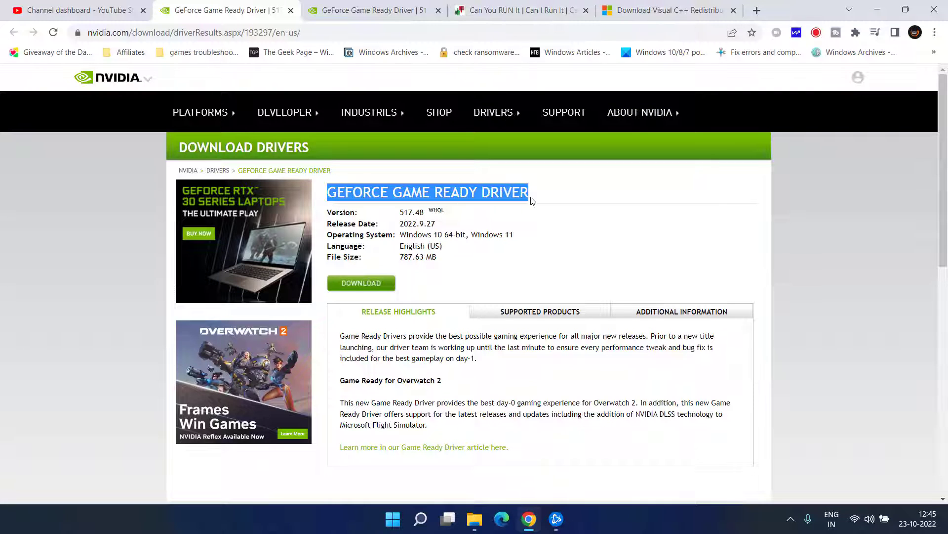
pyautogui.click(346, 7)
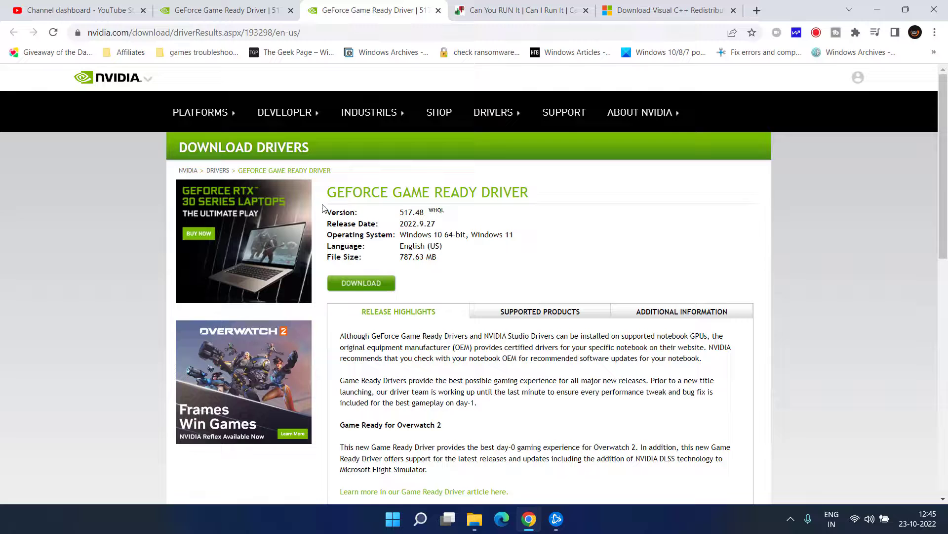
pyautogui.moveTo(331, 195); pyautogui.dragTo(537, 198)
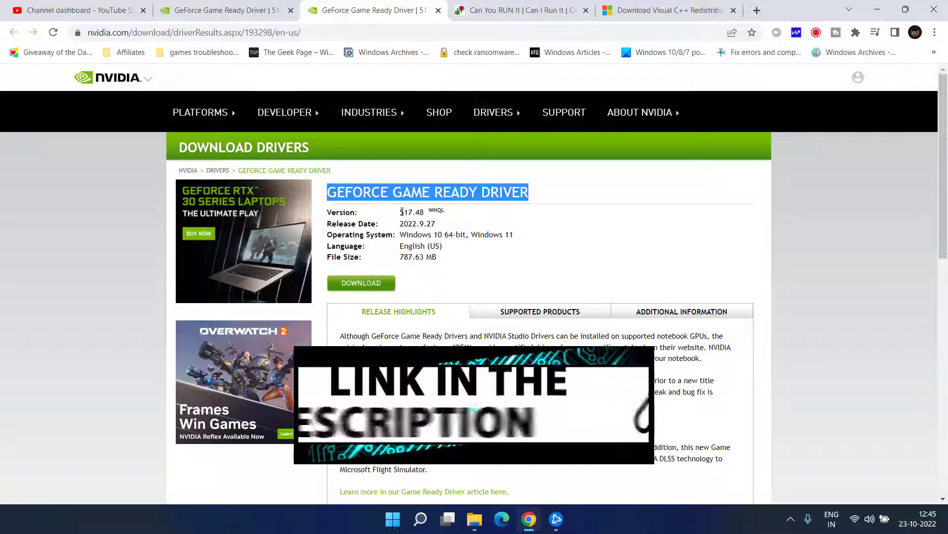
# Highlight driver version 517.48, flip between the two driver pages, and return to it.
pyautogui.moveTo(400, 212); pyautogui.dragTo(429, 213)
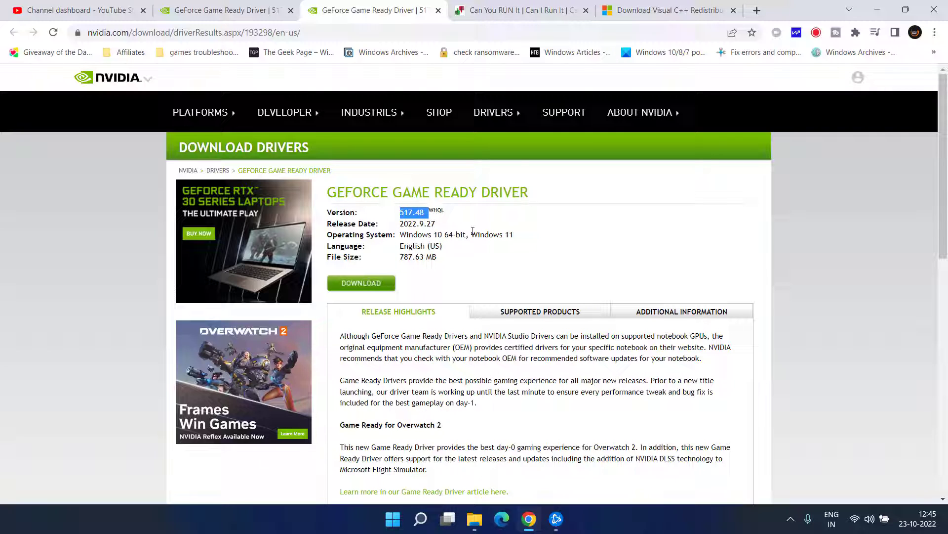
pyautogui.click(439, 228)
pyautogui.click(220, 5)
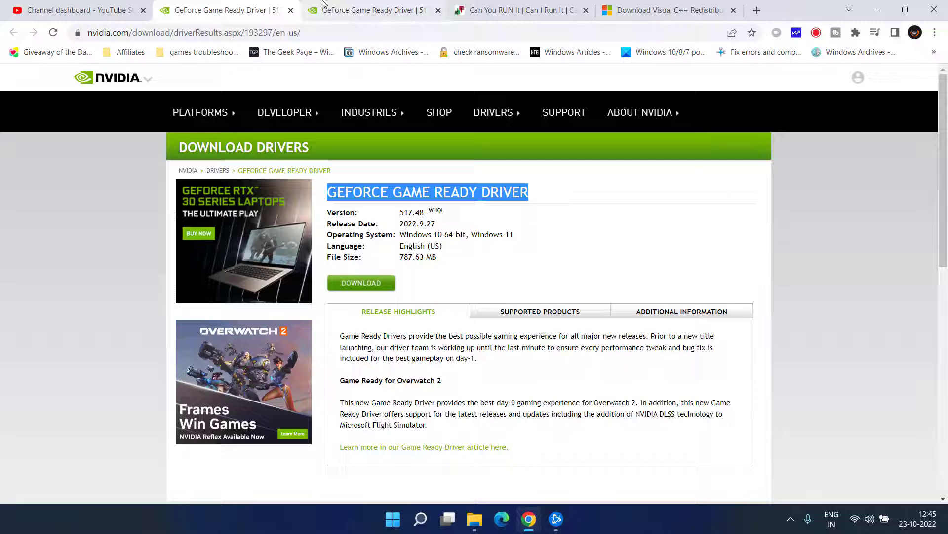
pyautogui.hotkey('ctrl', 'Tab')
pyautogui.click(237, 4)
pyautogui.click(375, 8)
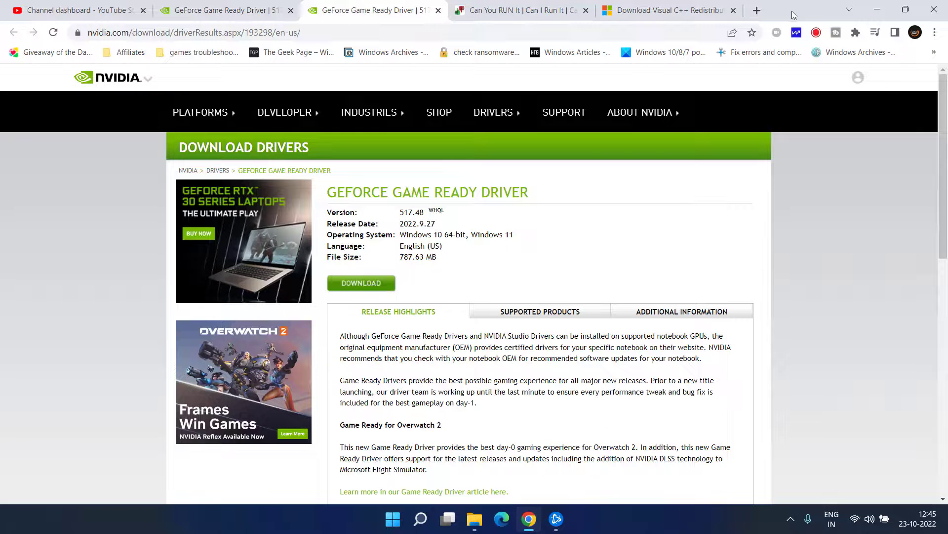
# Download the AMD auto-detect driver installer from amd.com/en/support to the Desktop.
pyautogui.click(764, 11)
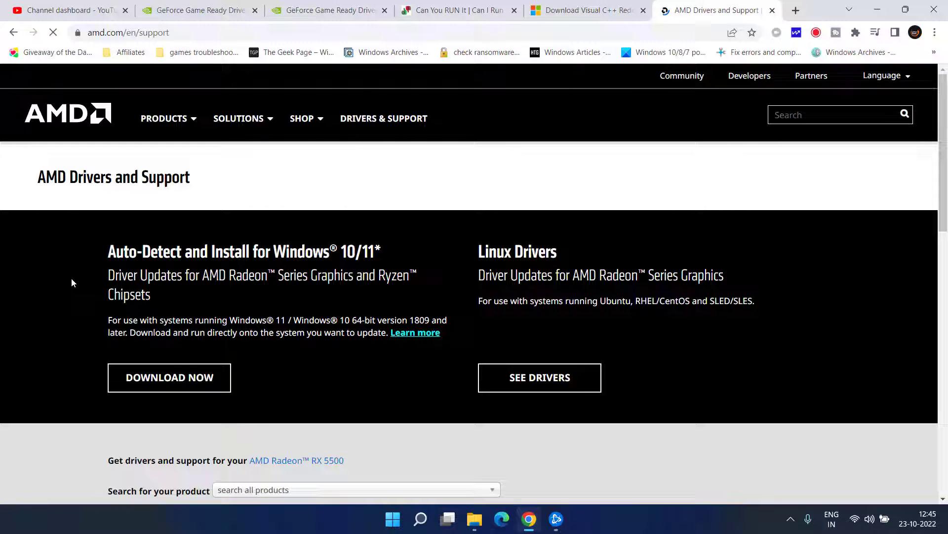
pyautogui.click(174, 379)
pyautogui.scroll(3, 55, 129)
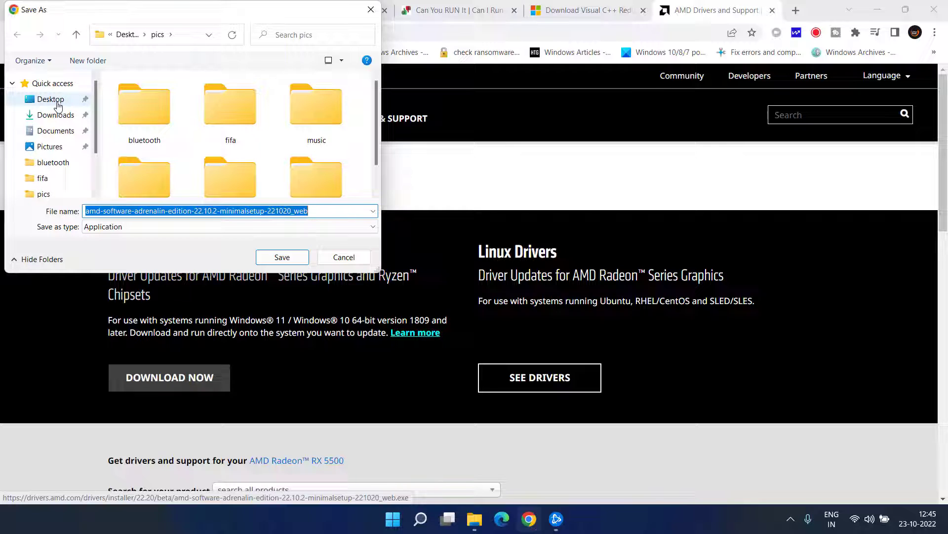
pyautogui.click(58, 100)
pyautogui.click(282, 257)
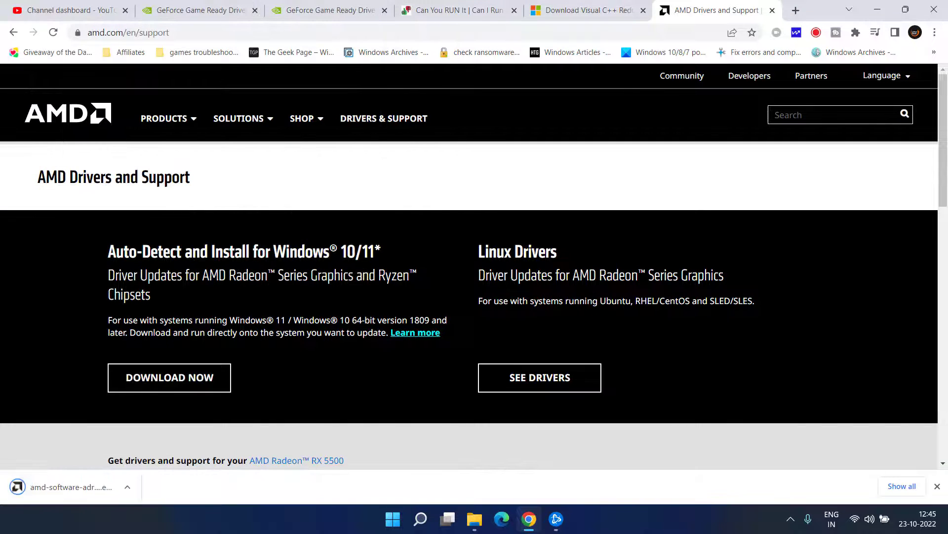
# Launch the Adrenalin Edition 22.10.2 installer, then close it without installing.
pyautogui.click(82, 493)
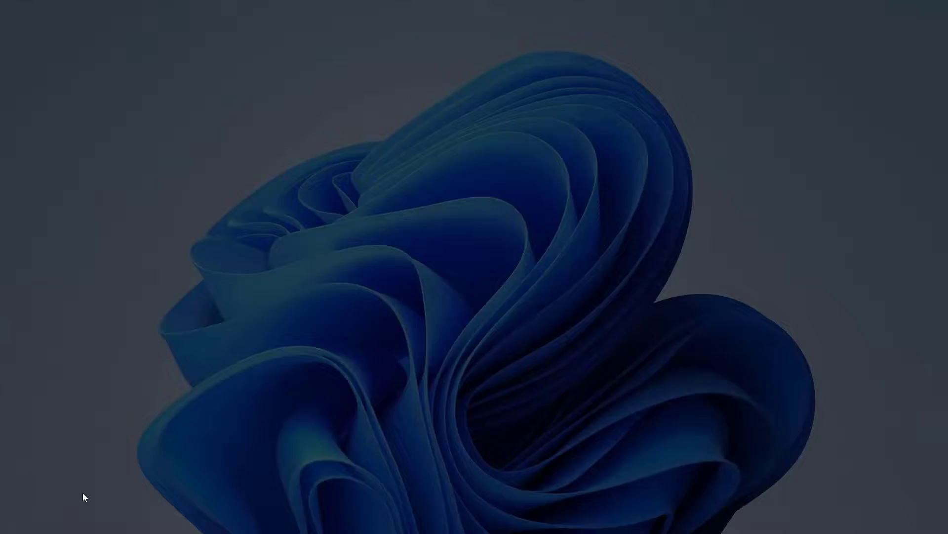
pyautogui.click(381, 357)
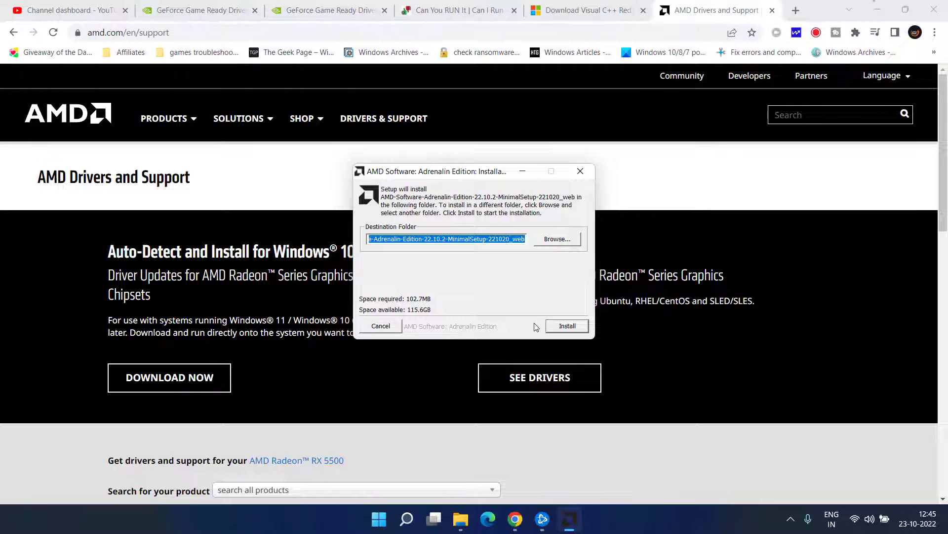
pyautogui.click(871, 3)
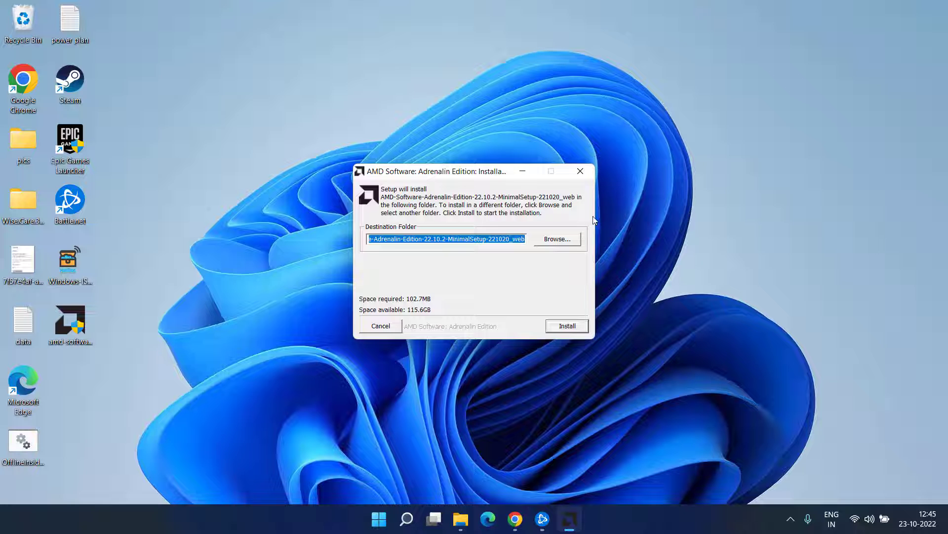
pyautogui.click(581, 172)
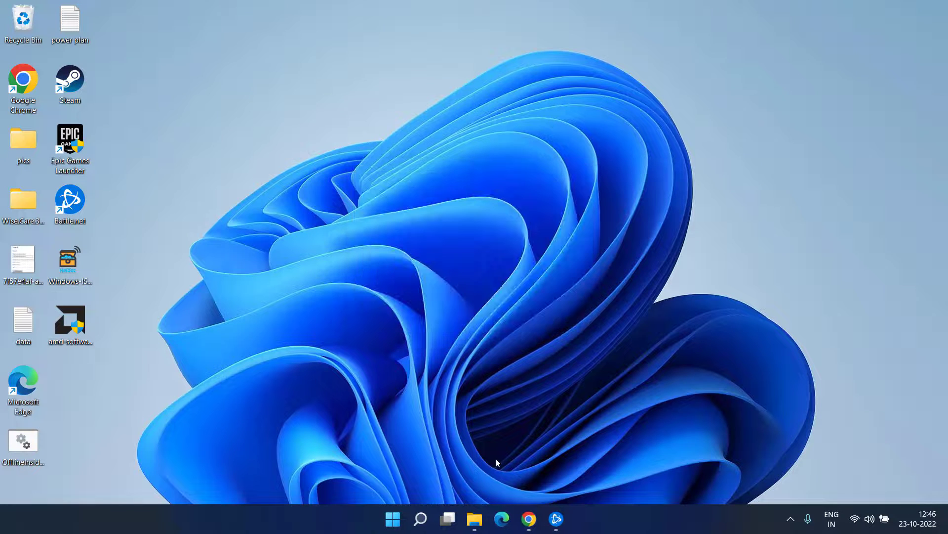
pyautogui.click(526, 516)
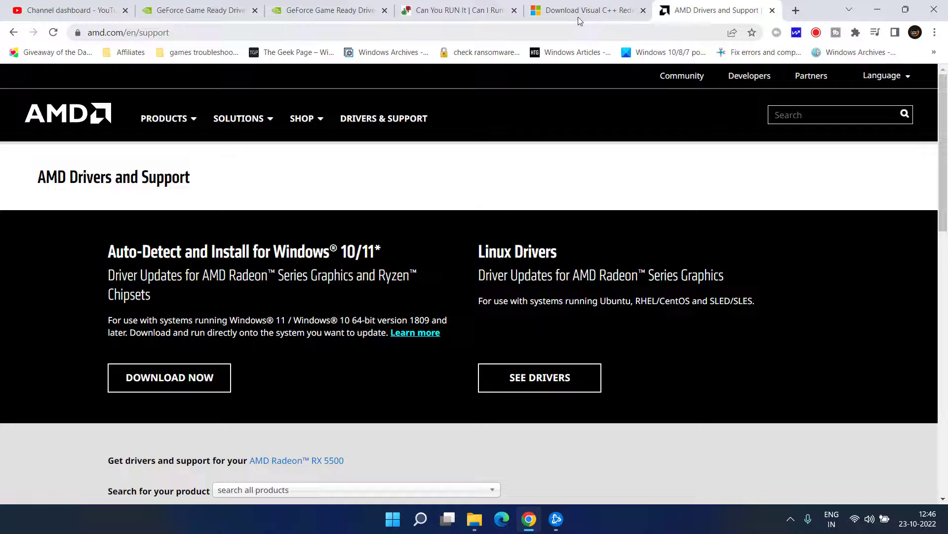
# Download the Visual C++ 2015 vc_redist.x64.exe and vc_redist.x86.exe installers, saving both to the desktop.
pyautogui.click(583, 9)
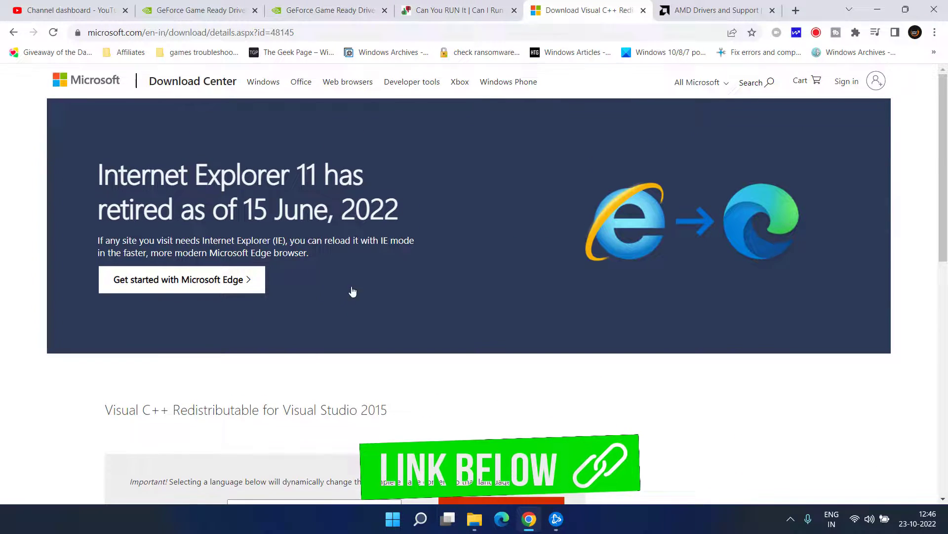
pyautogui.scroll(-5, 351, 292)
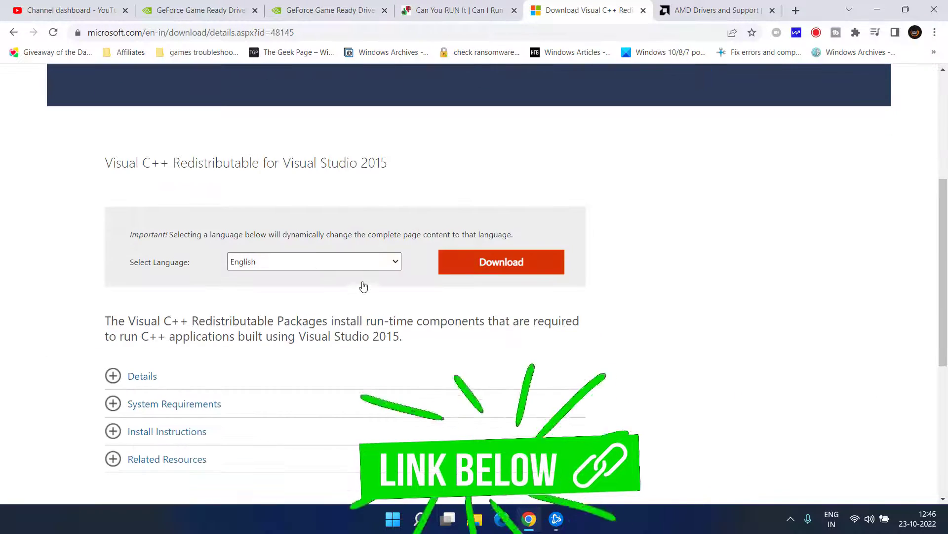
pyautogui.click(525, 271)
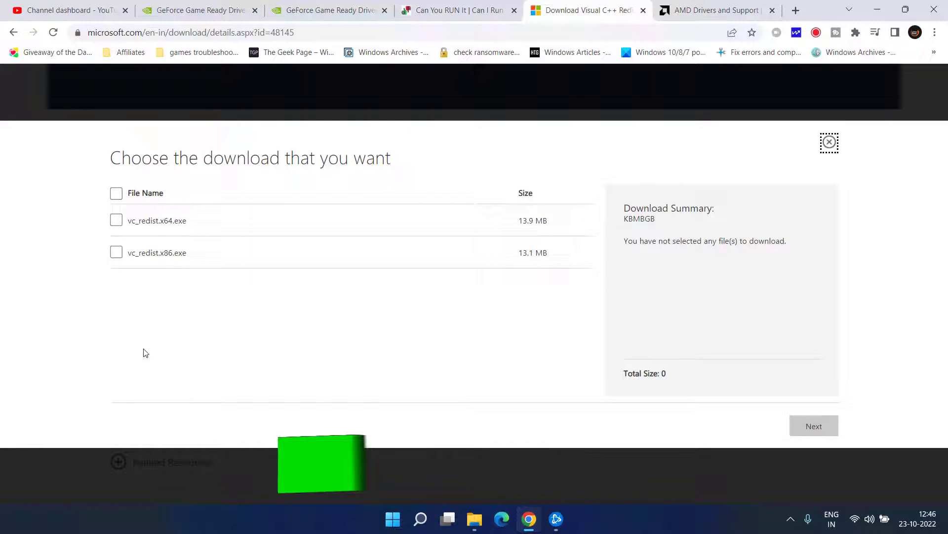
pyautogui.click(117, 220)
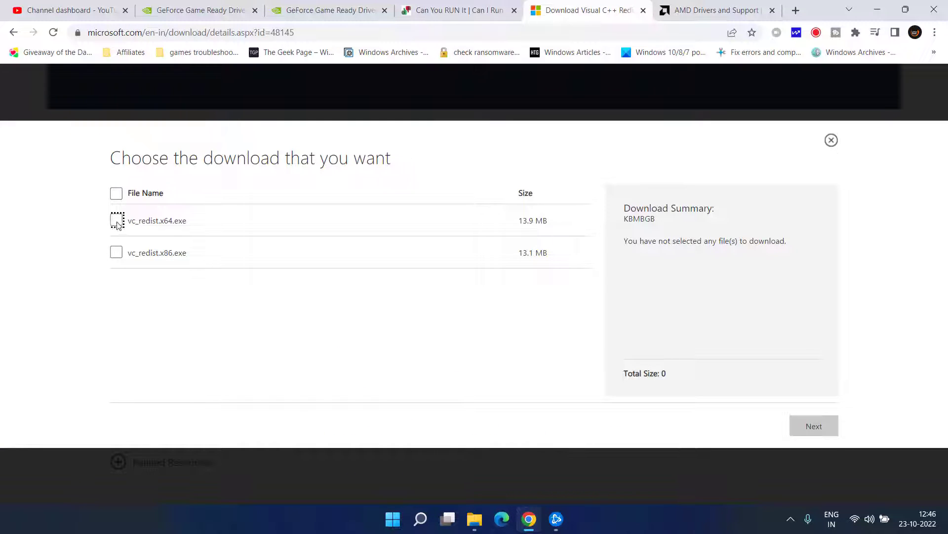
pyautogui.click(116, 252)
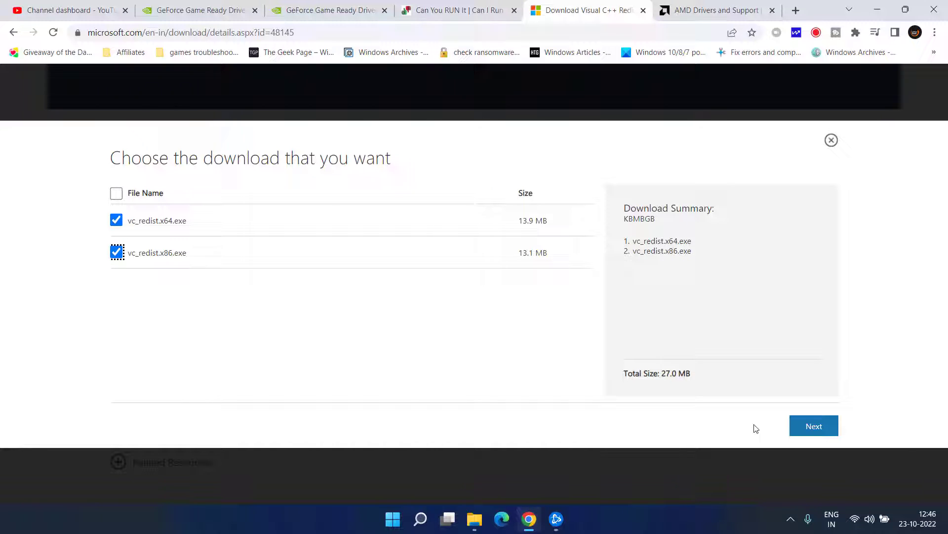
pyautogui.click(811, 432)
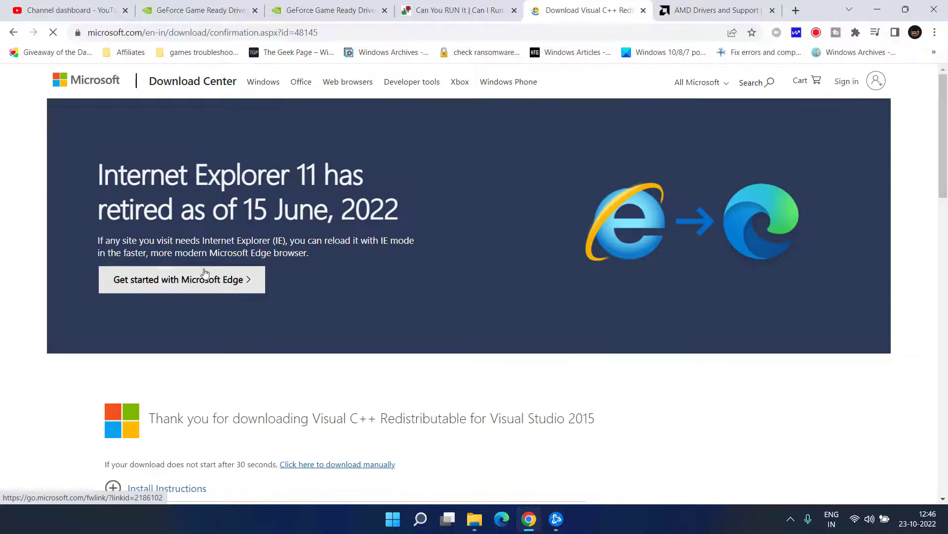
pyautogui.scroll(3, 63, 123)
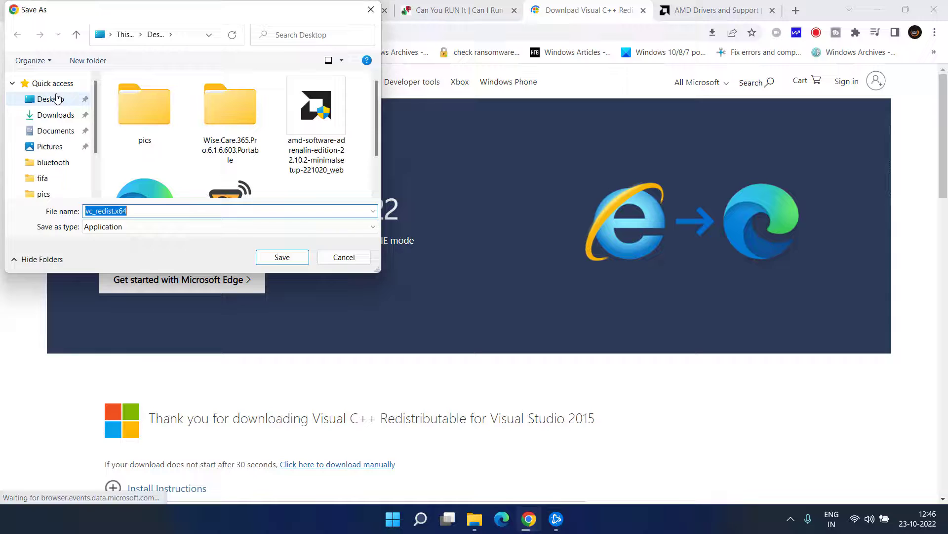
pyautogui.click(281, 257)
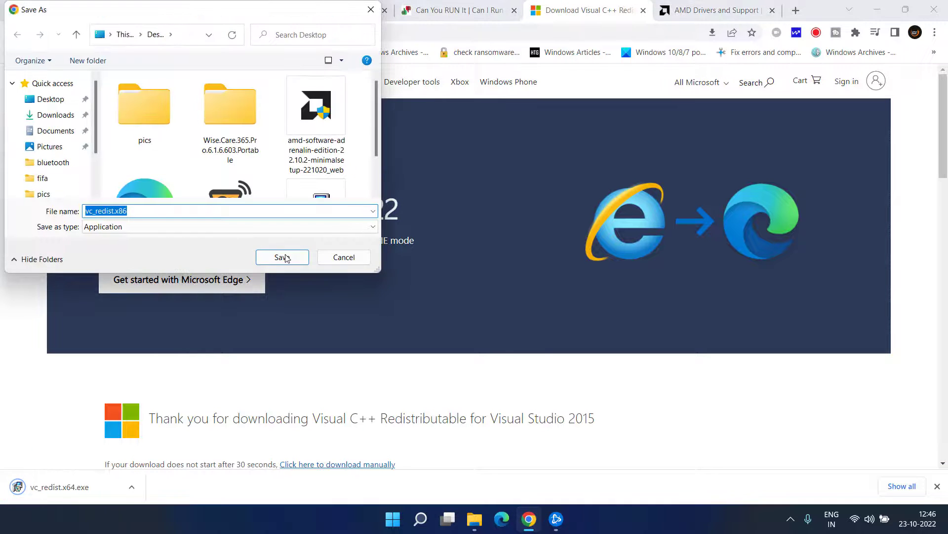
pyautogui.press('Return')
# Drag both vc_redist icons into the second desktop column below Epic Games Launcher, then reselect them.
pyautogui.press('super+d')
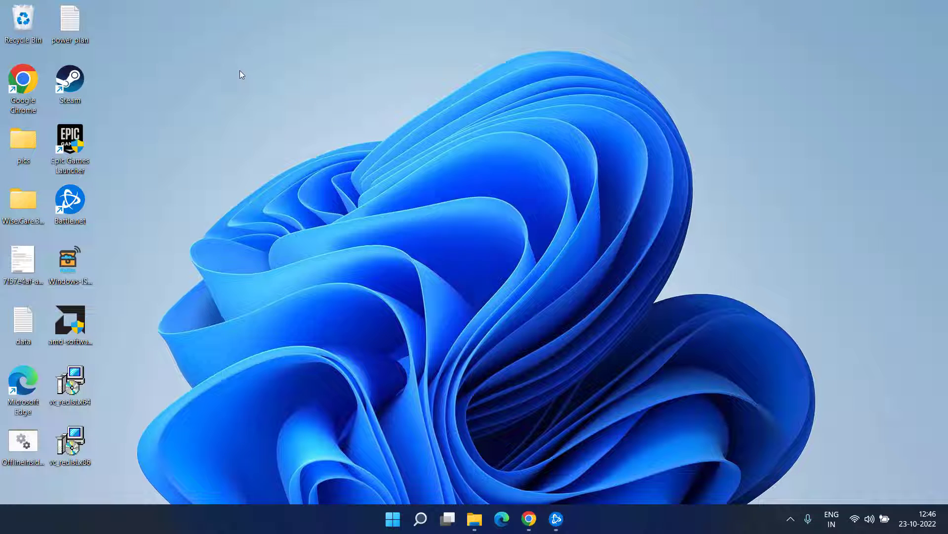
pyautogui.moveTo(126, 379); pyautogui.dragTo(71, 463)
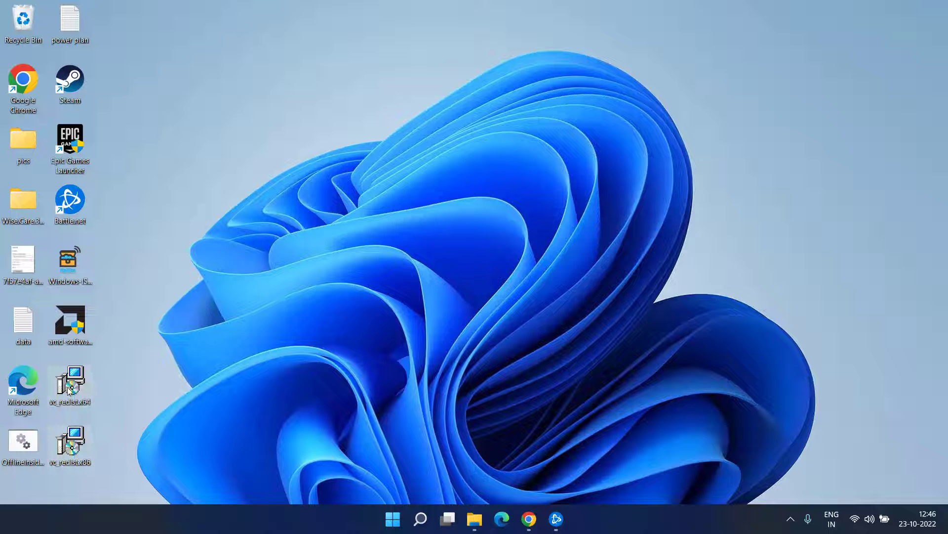
pyautogui.moveTo(69, 390); pyautogui.dragTo(455, 163)
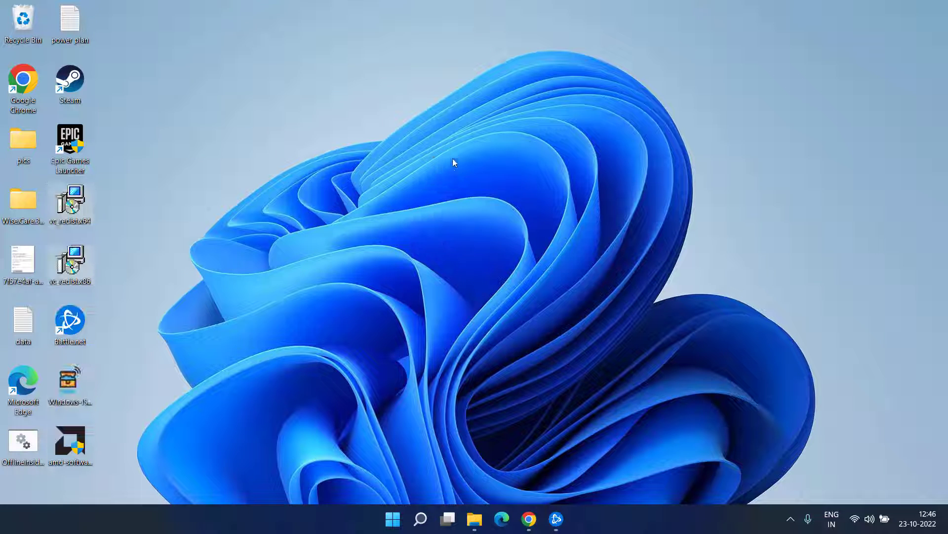
pyautogui.click(512, 191)
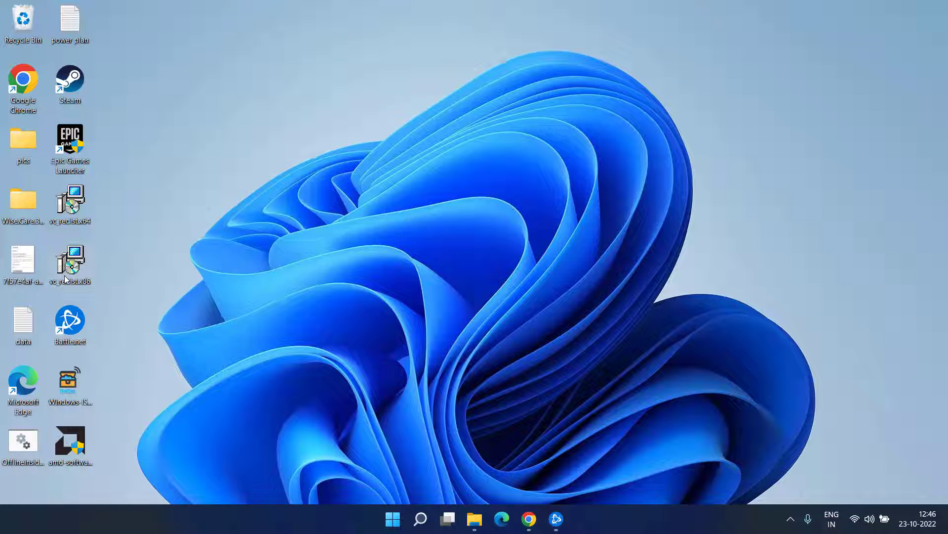
pyautogui.moveTo(66, 279)
pyautogui.moveTo(168, 196); pyautogui.dragTo(58, 277)
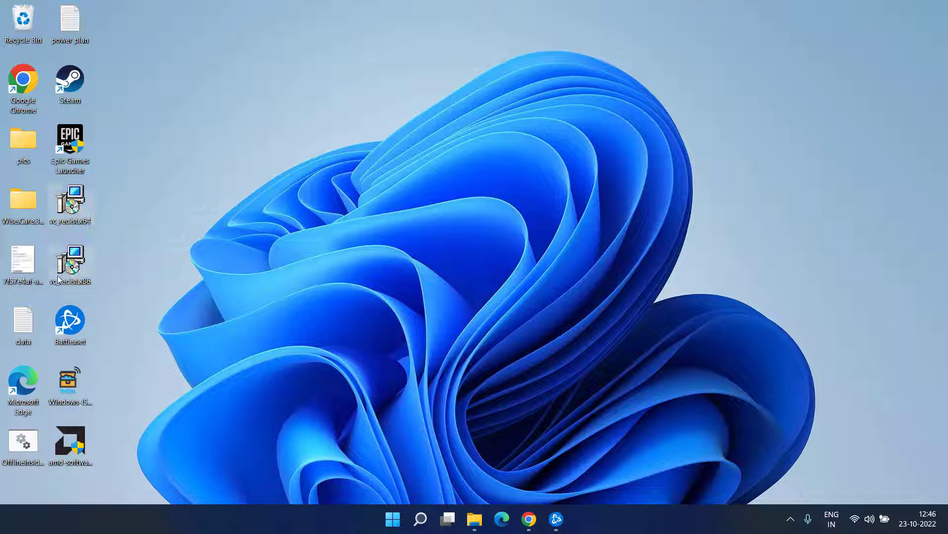